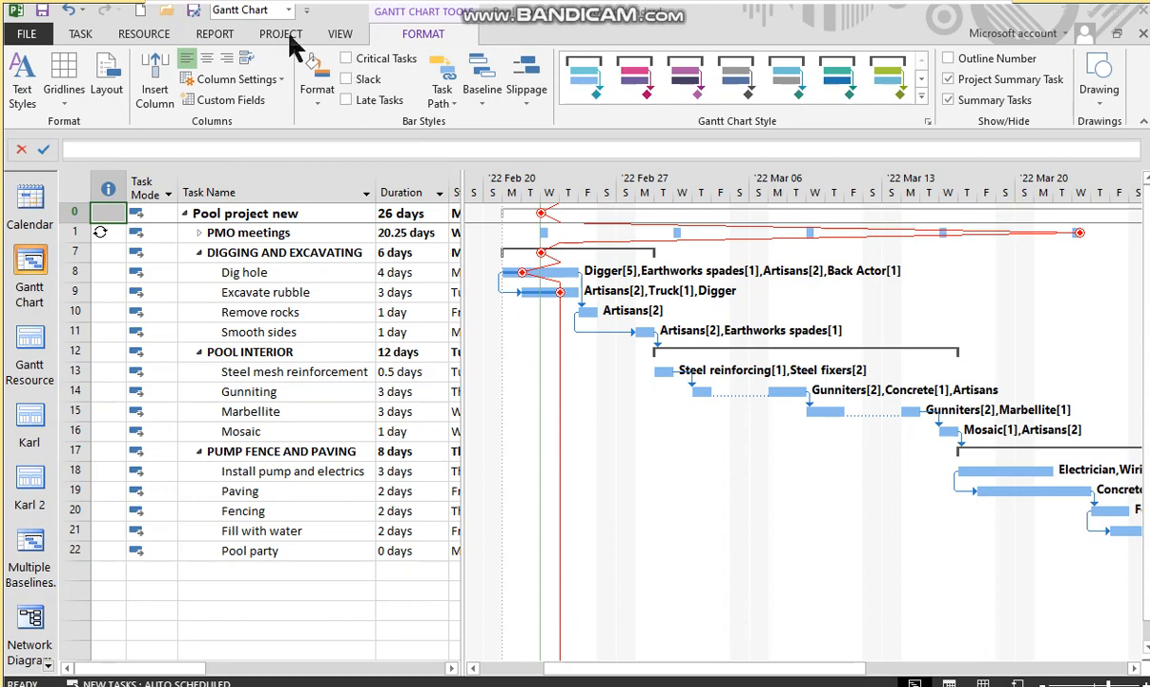
Step: Open the Cost Overview dashboard report and review its cost figures, charts and cost status table
{"action": "left_click", "coordinate": [216, 34]}
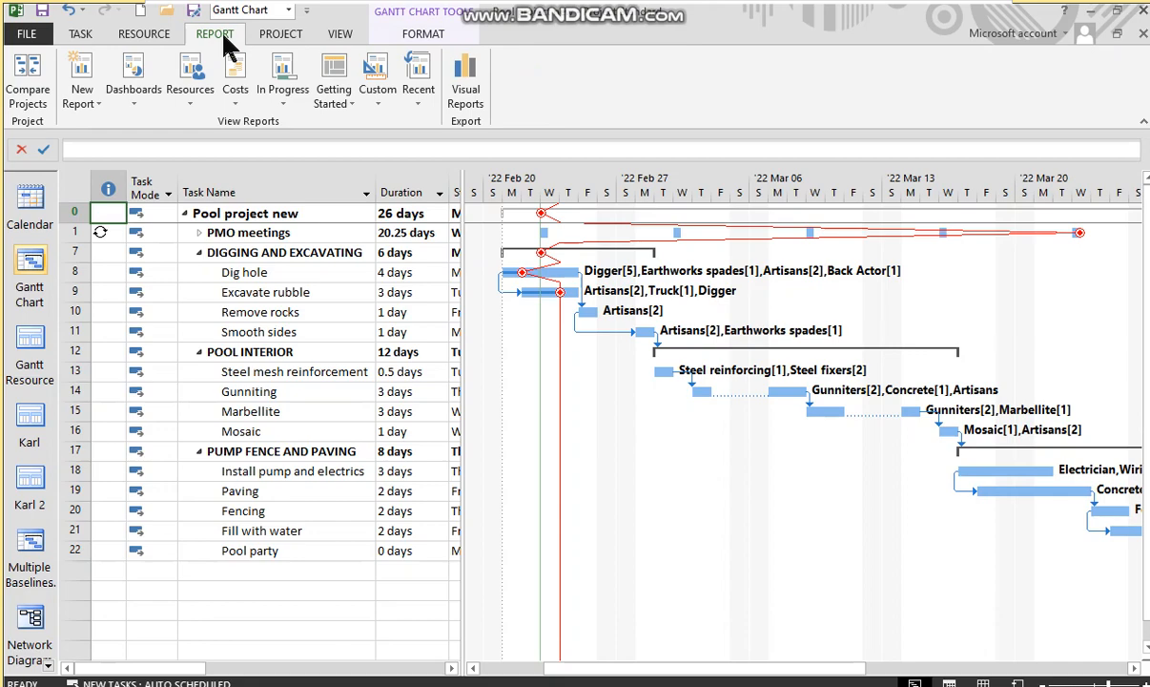
{"action": "left_click", "coordinate": [135, 101]}
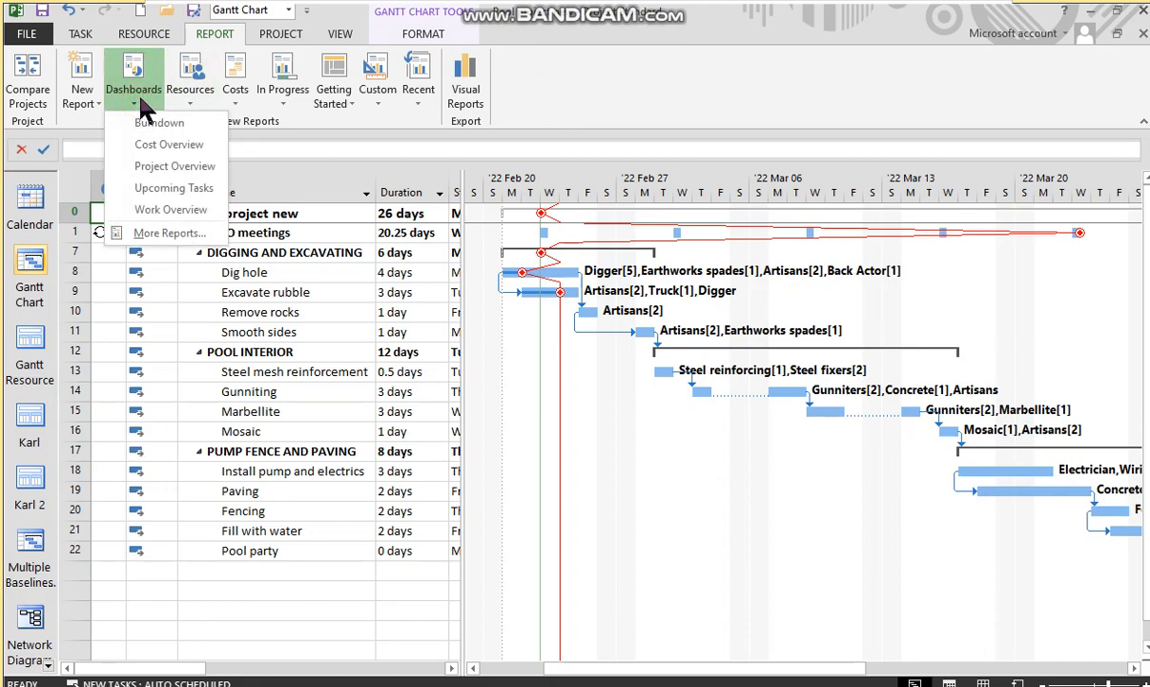
{"action": "left_click", "coordinate": [148, 150]}
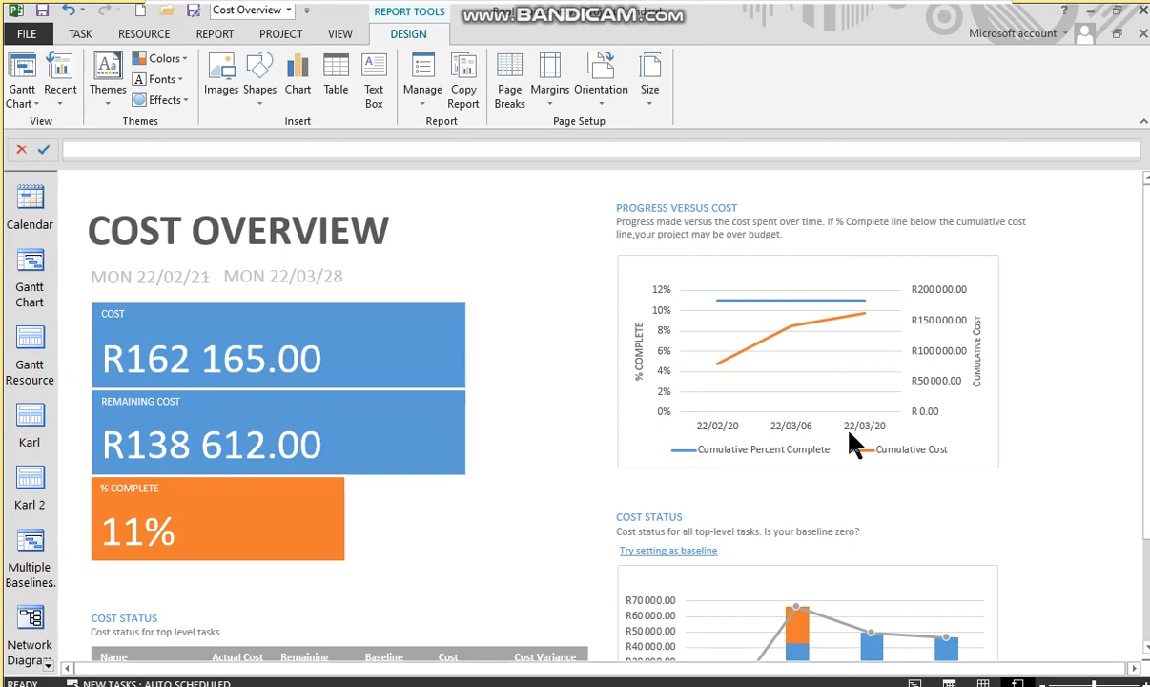
{"action": "scroll", "coordinate": [563, 486], "scroll_direction": "down", "scroll_amount": 4}
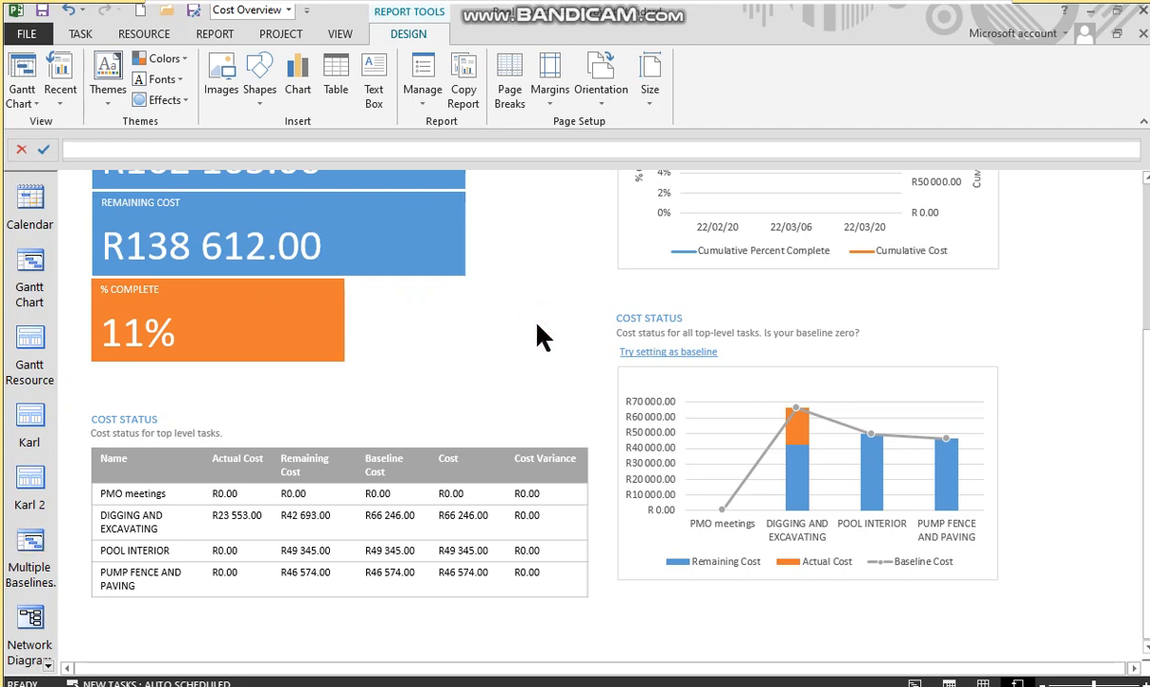
{"action": "scroll", "coordinate": [541, 335], "scroll_direction": "up", "scroll_amount": 2}
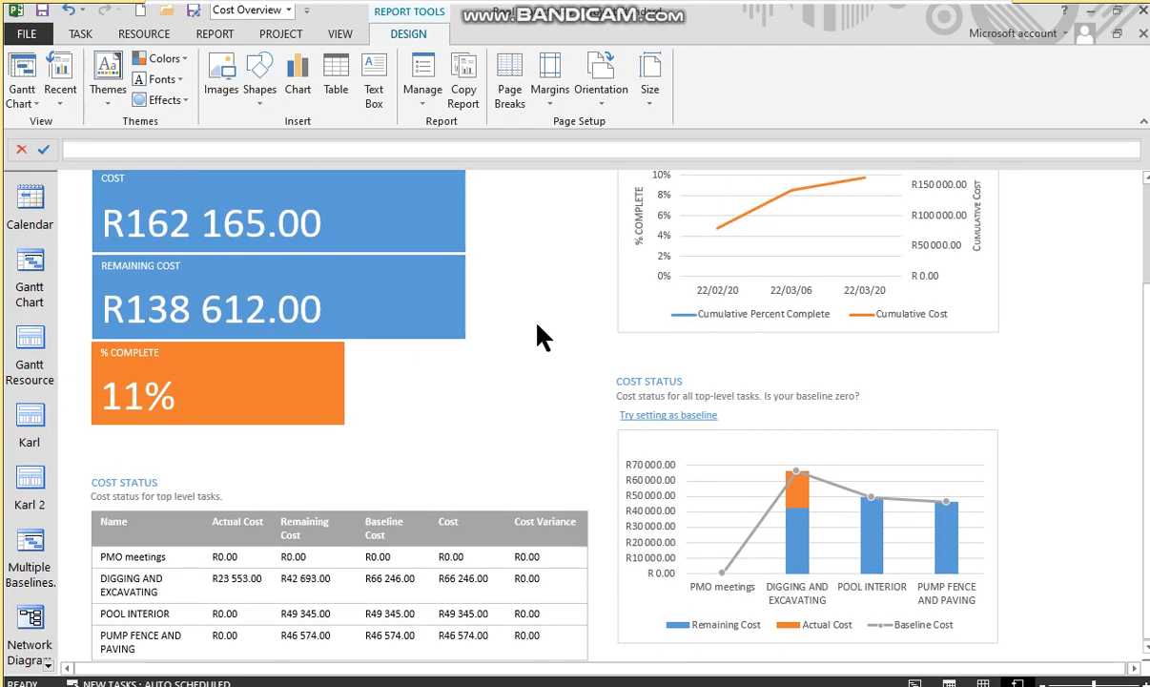
{"action": "scroll", "coordinate": [541, 336], "scroll_direction": "down", "scroll_amount": 1}
{"action": "scroll", "coordinate": [540, 335], "scroll_direction": "up", "scroll_amount": 4}
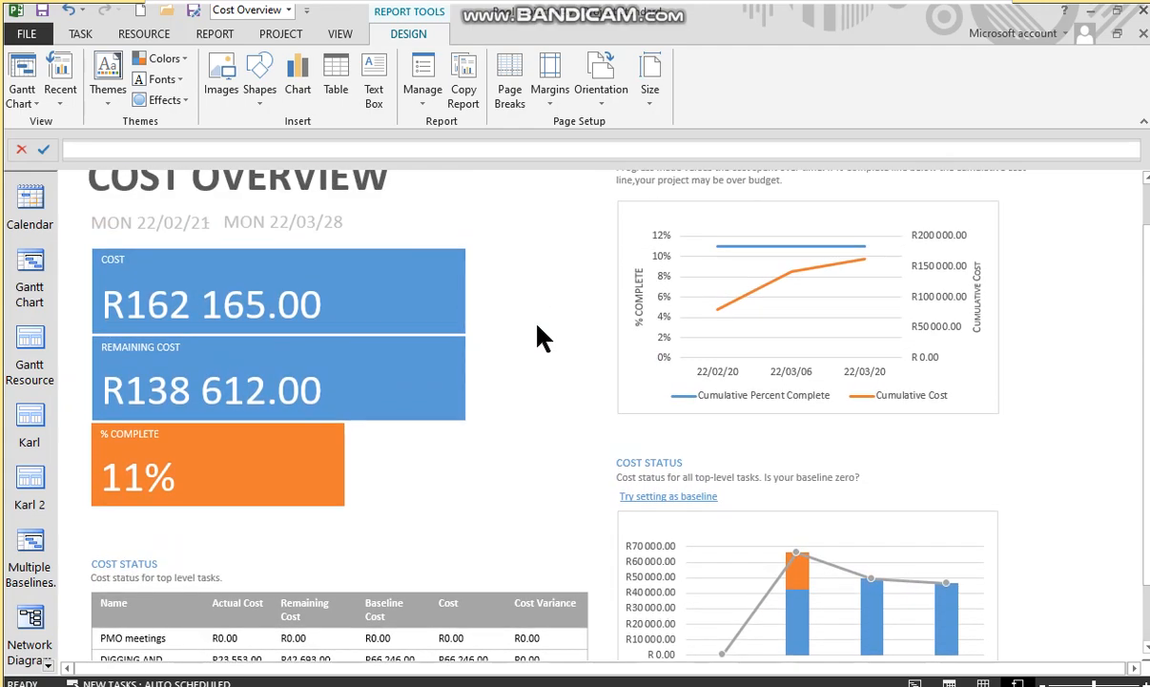
Step: Apply the dark-background chart style to the Progress versus Cost chart and close the field list
{"action": "left_click", "coordinate": [733, 262]}
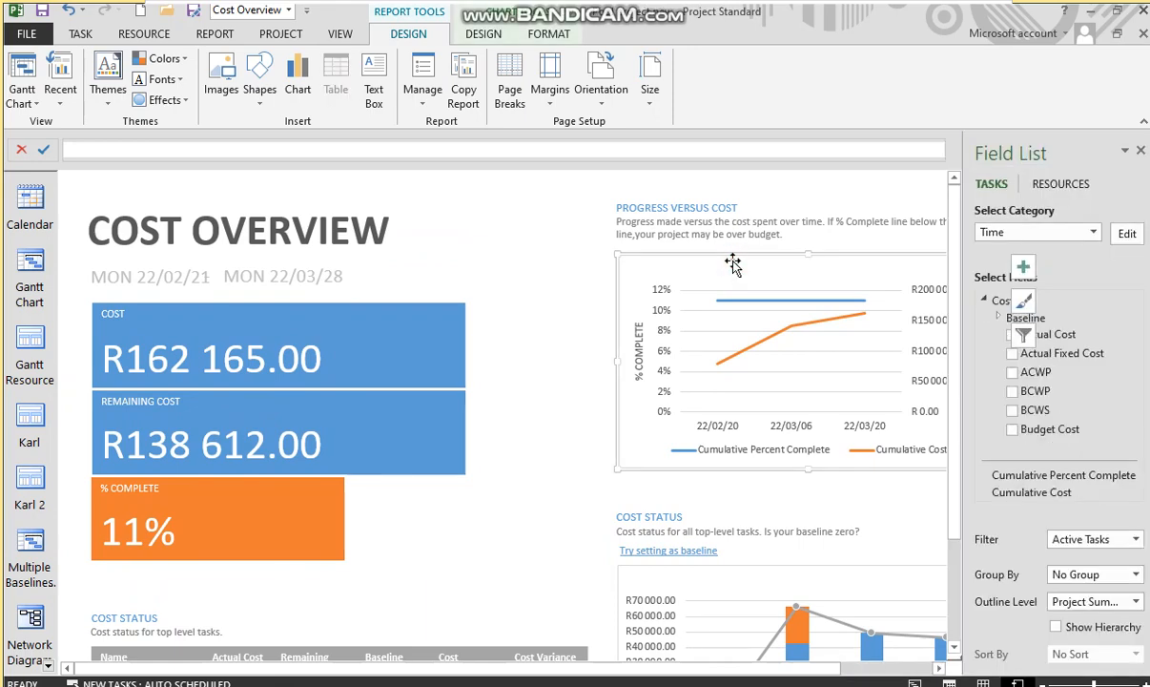
{"action": "left_click", "coordinate": [488, 39]}
{"action": "left_click", "coordinate": [591, 76]}
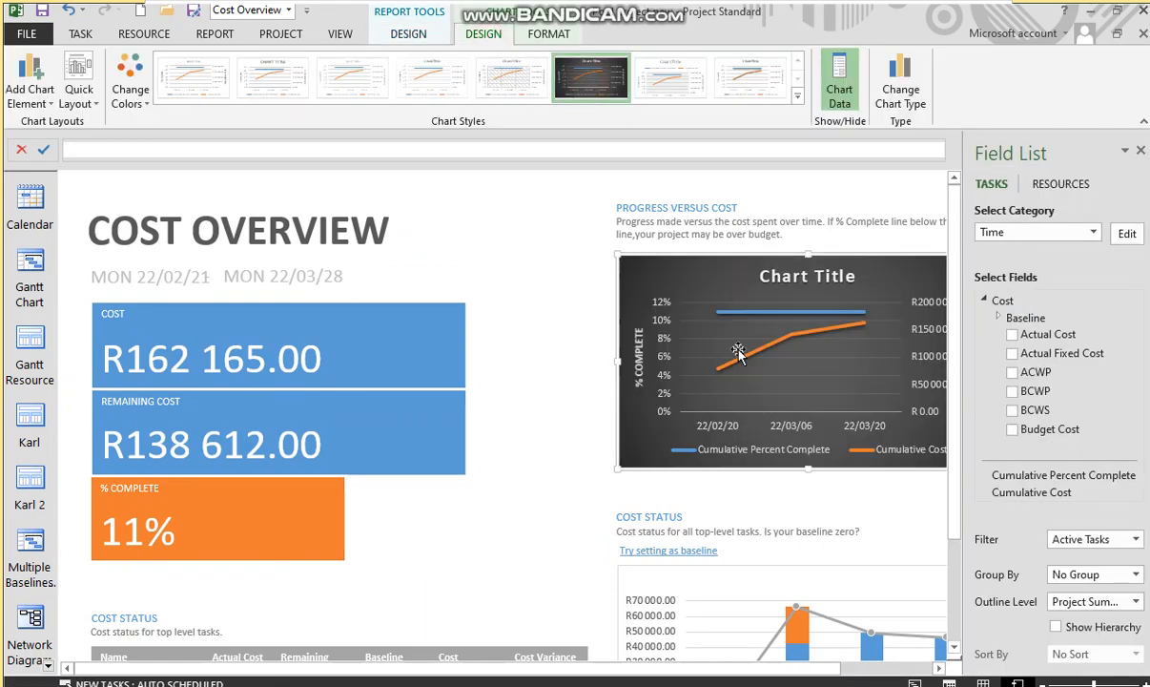
{"action": "left_click", "coordinate": [1141, 151]}
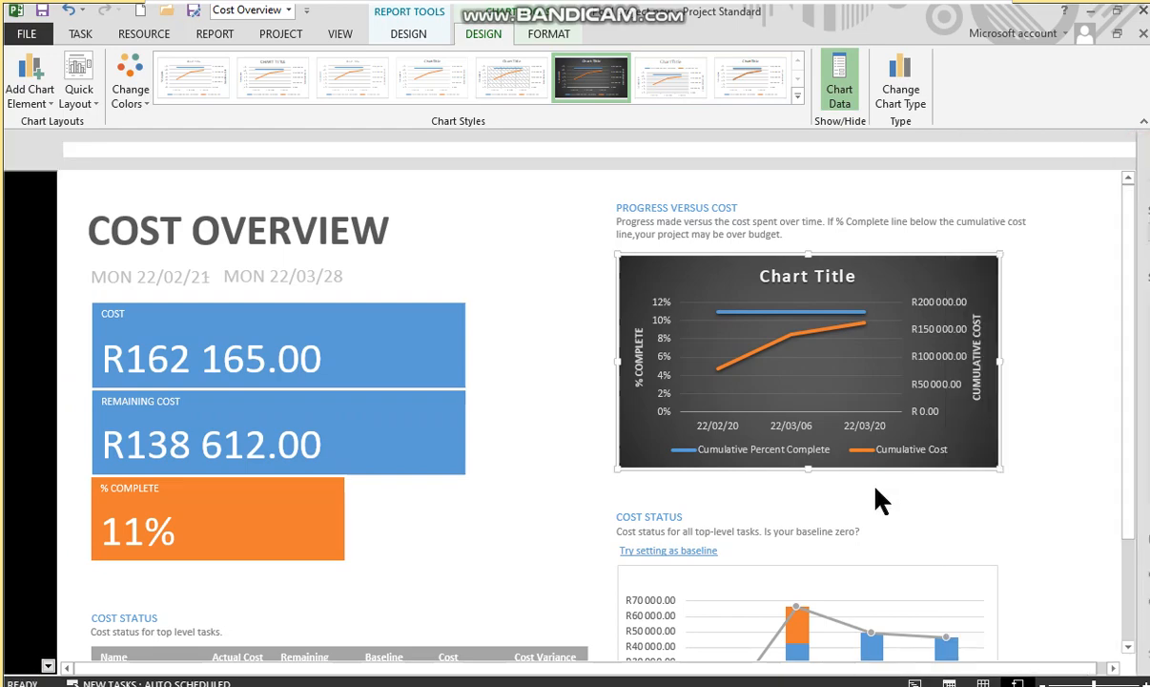
Step: Change the Progress versus Cost chart's title to "Cumulative costs across Project timeline"
{"action": "left_click", "coordinate": [838, 283]}
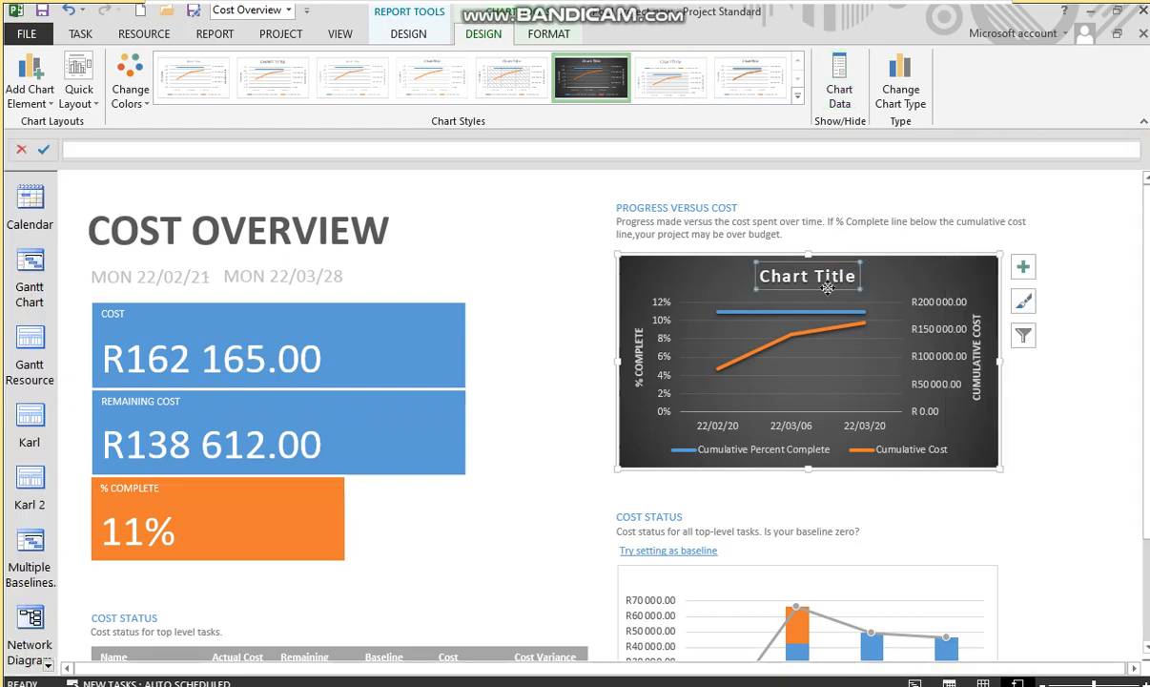
{"action": "left_click", "coordinate": [848, 279]}
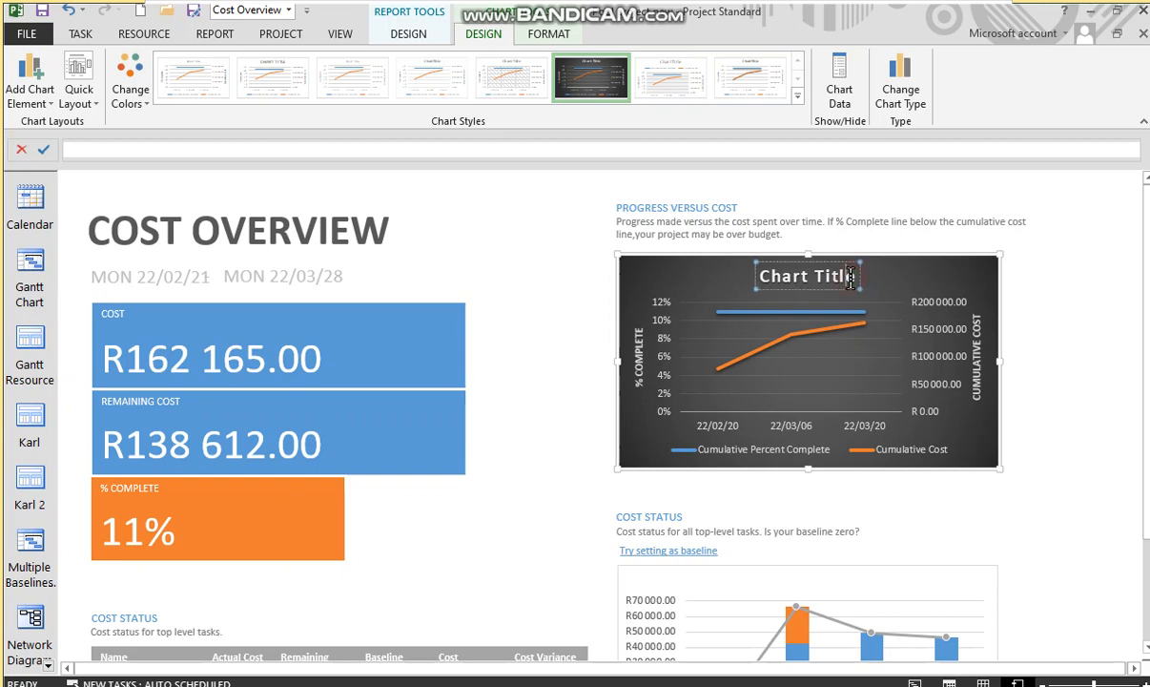
{"action": "left_click_drag", "start_coordinate": [851, 279], "coordinate": [780, 288]}
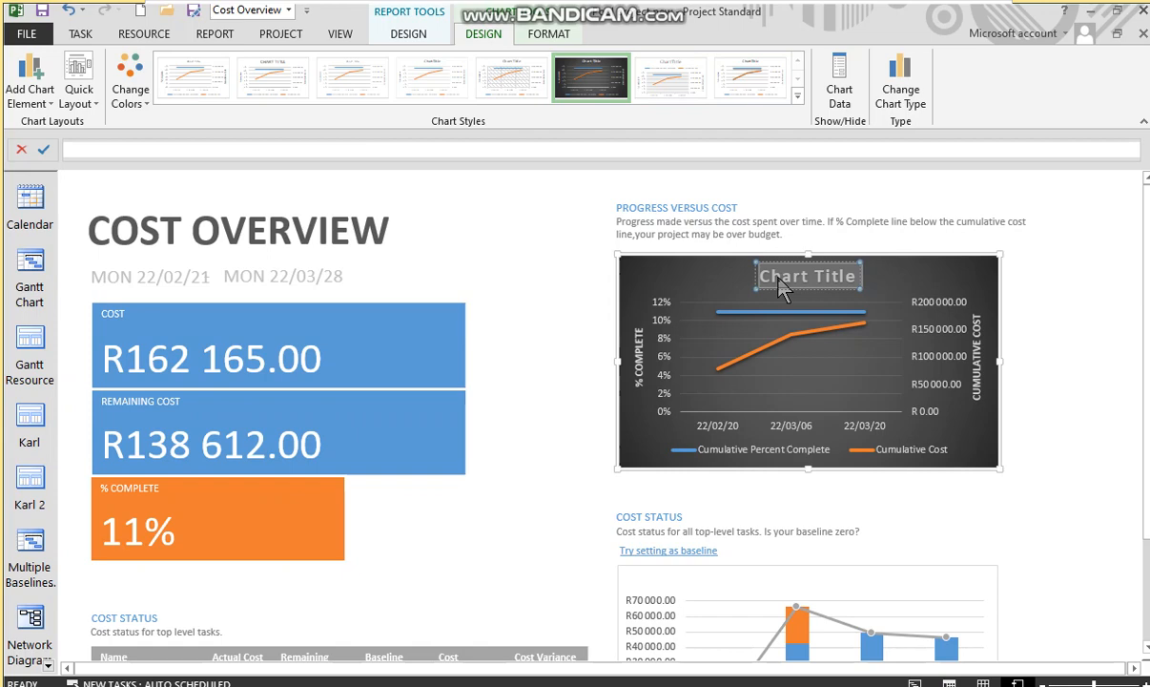
{"action": "type", "text": "Cumua"}
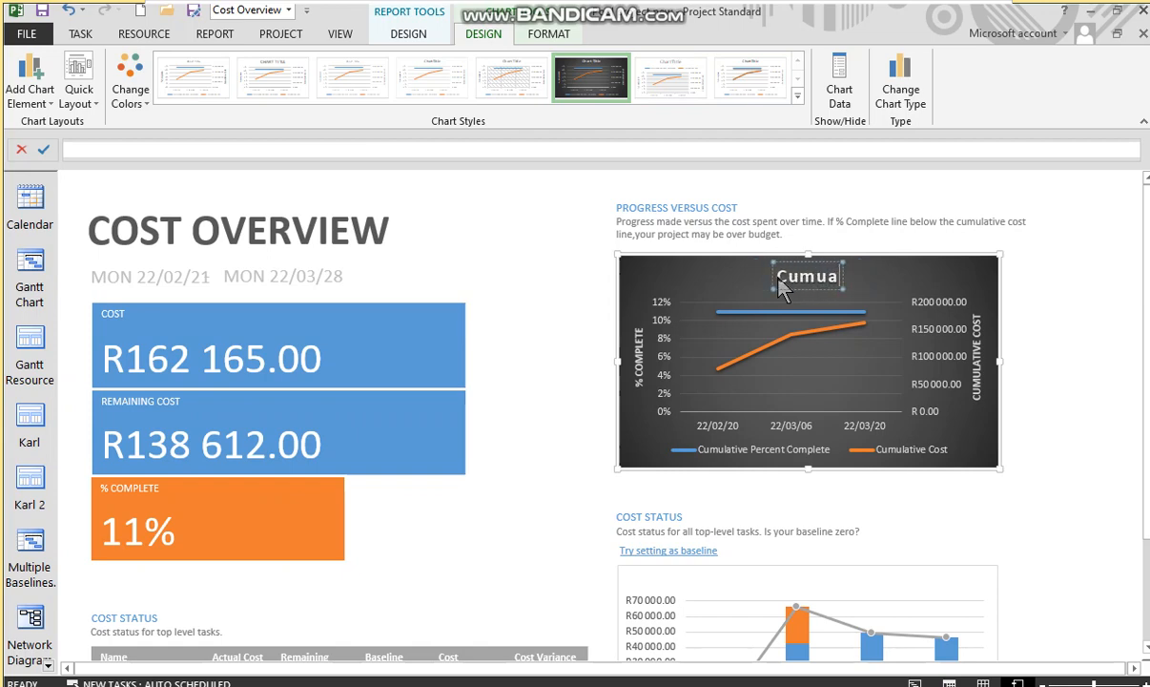
{"action": "key", "text": "BackSpace"}
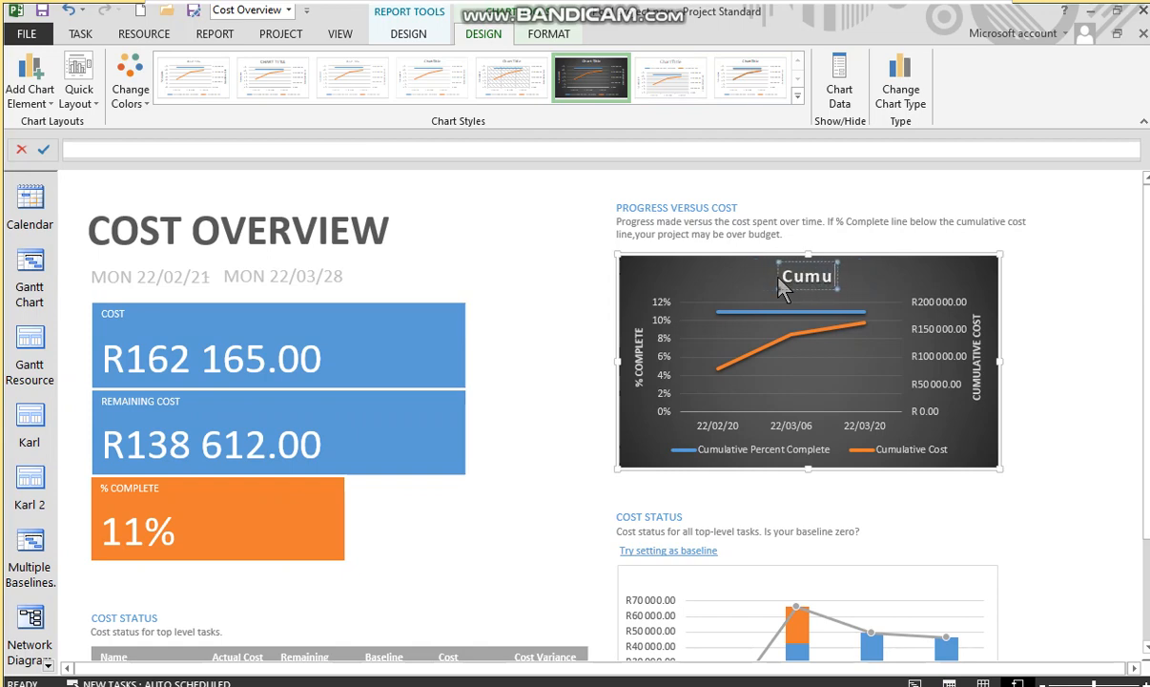
{"action": "type", "text": "lative co"}
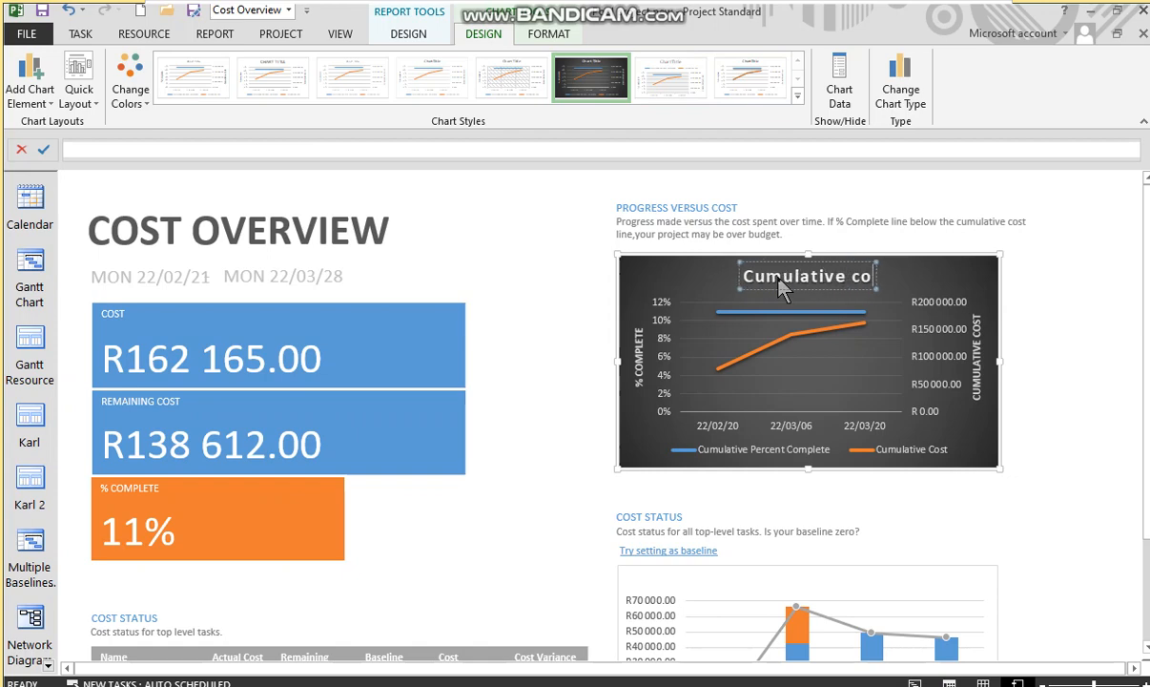
{"action": "type", "text": "sts across"}
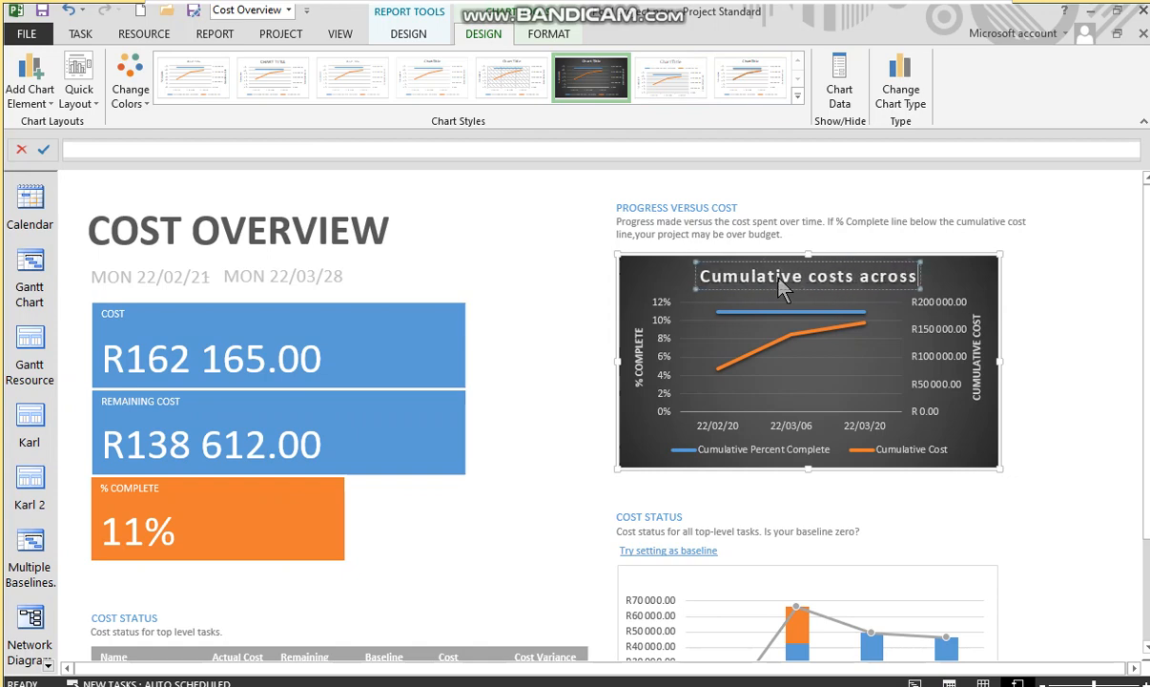
{"action": "type", "text": " Project t"}
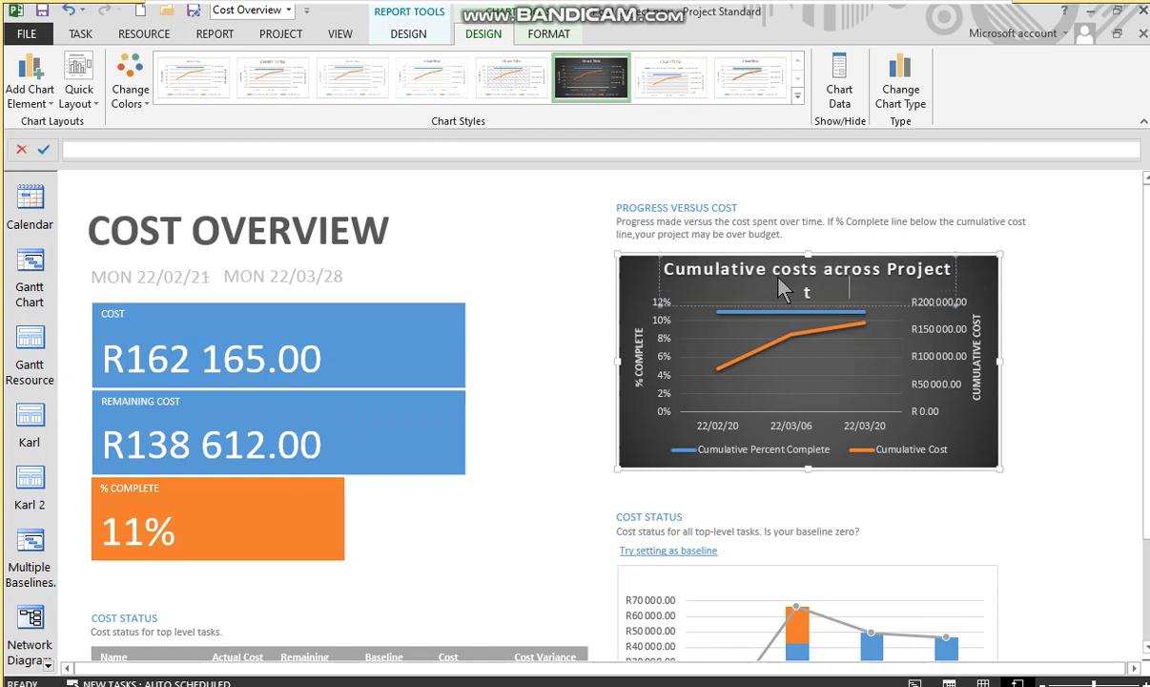
{"action": "type", "text": "imeline"}
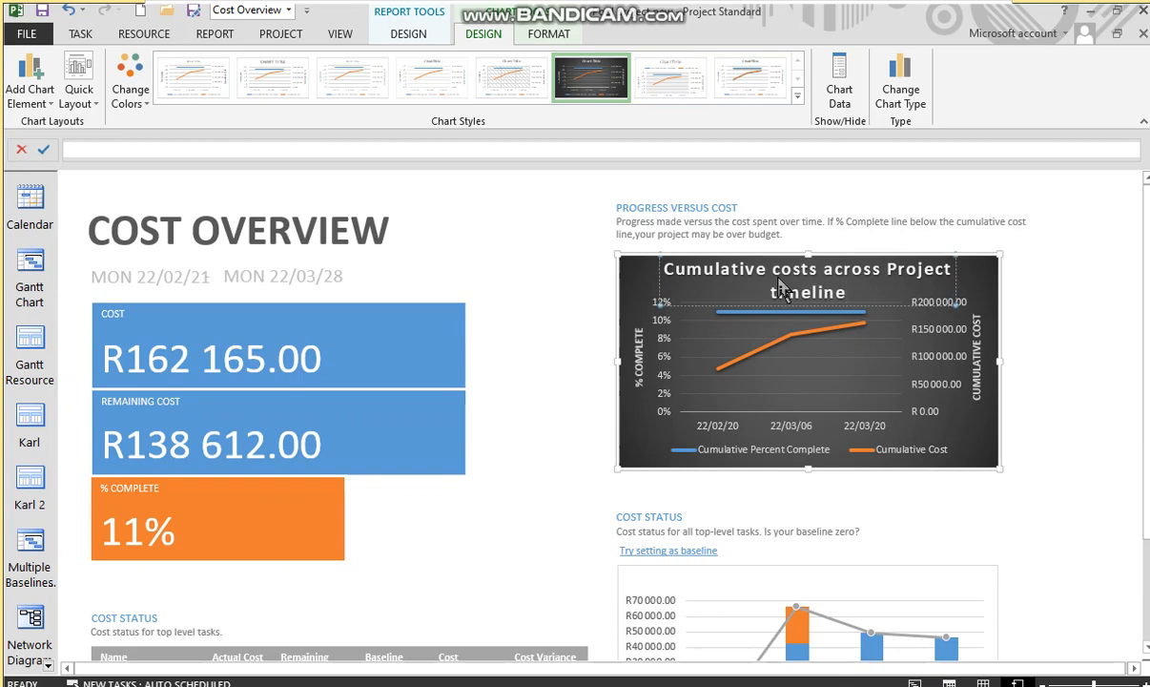
{"action": "left_click", "coordinate": [863, 302]}
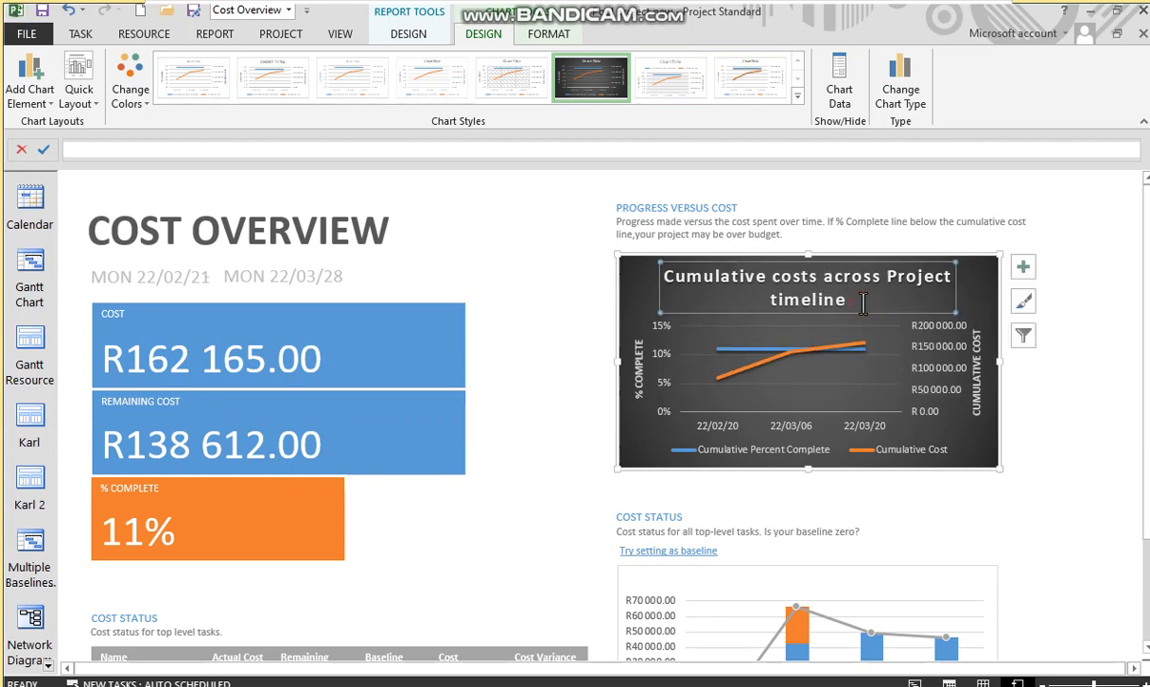
Step: Set the font size of the Progress versus Cost chart's title to 11
{"action": "left_click", "coordinate": [78, 35]}
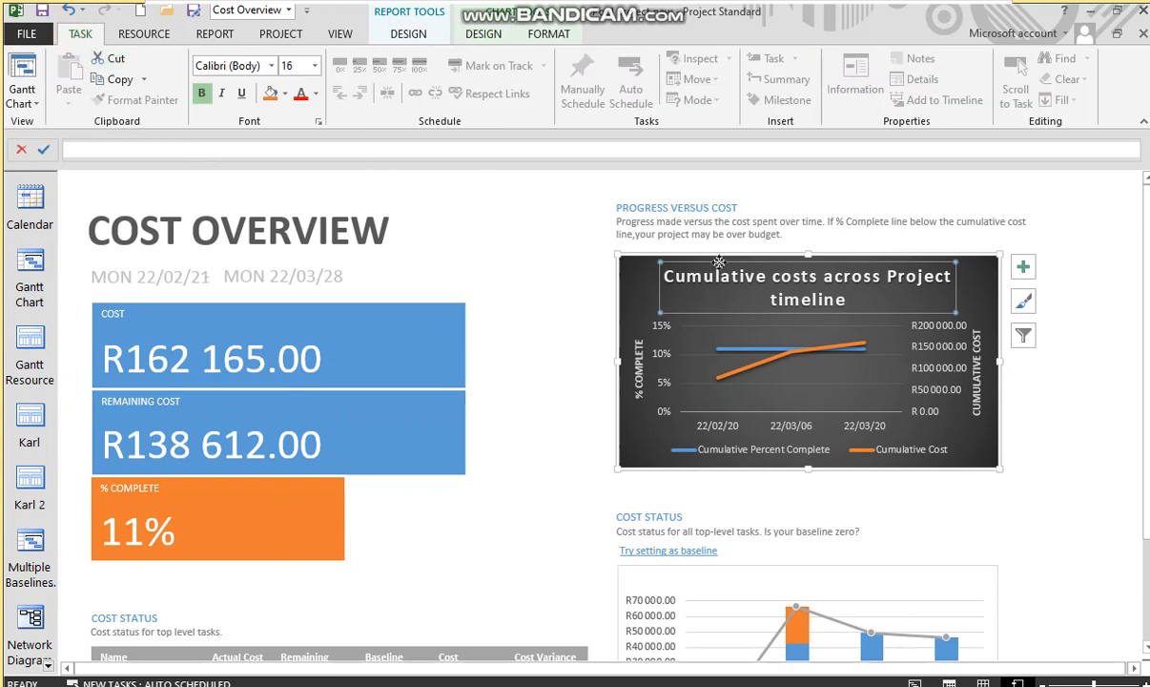
{"action": "left_click", "coordinate": [315, 65]}
{"action": "left_click", "coordinate": [298, 154]}
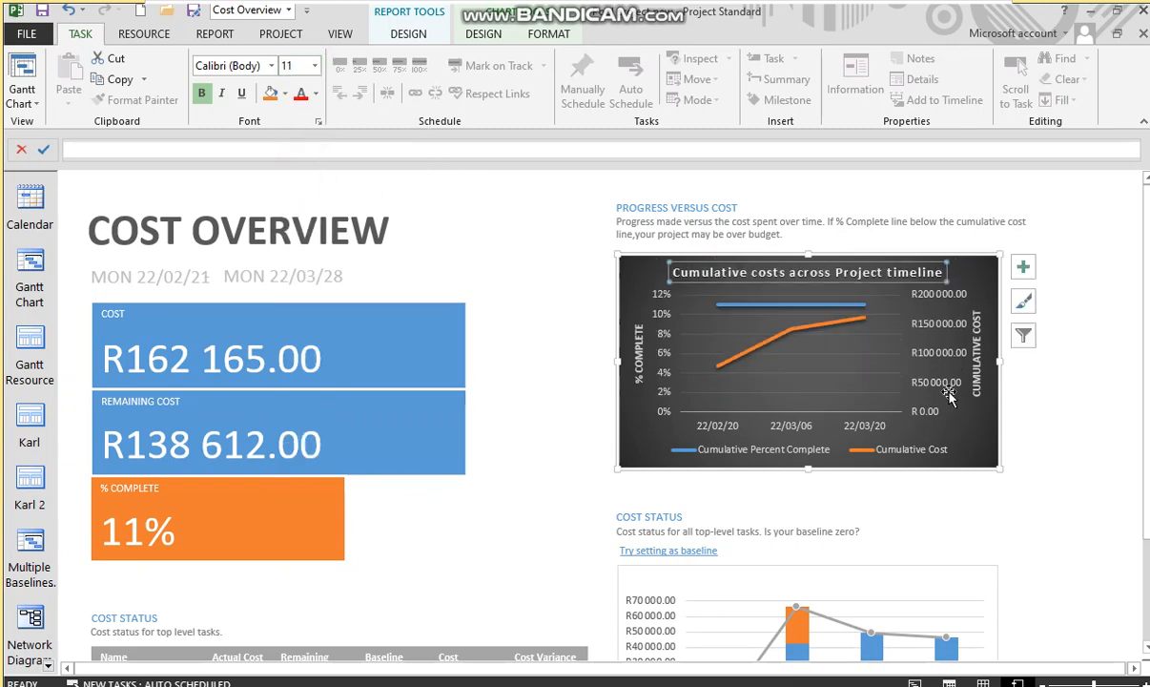
Step: Set the major unit of the Progress versus Cost chart's secondary cost axis to 20000
{"action": "left_click", "coordinate": [912, 326]}
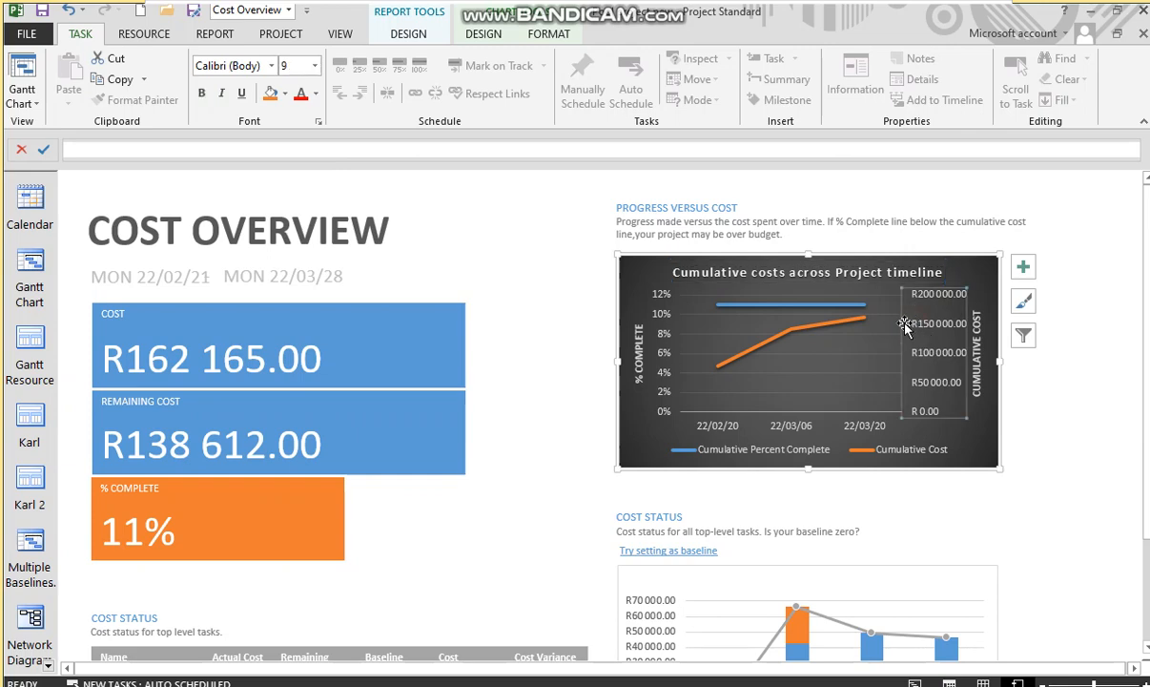
{"action": "right_click", "coordinate": [913, 327]}
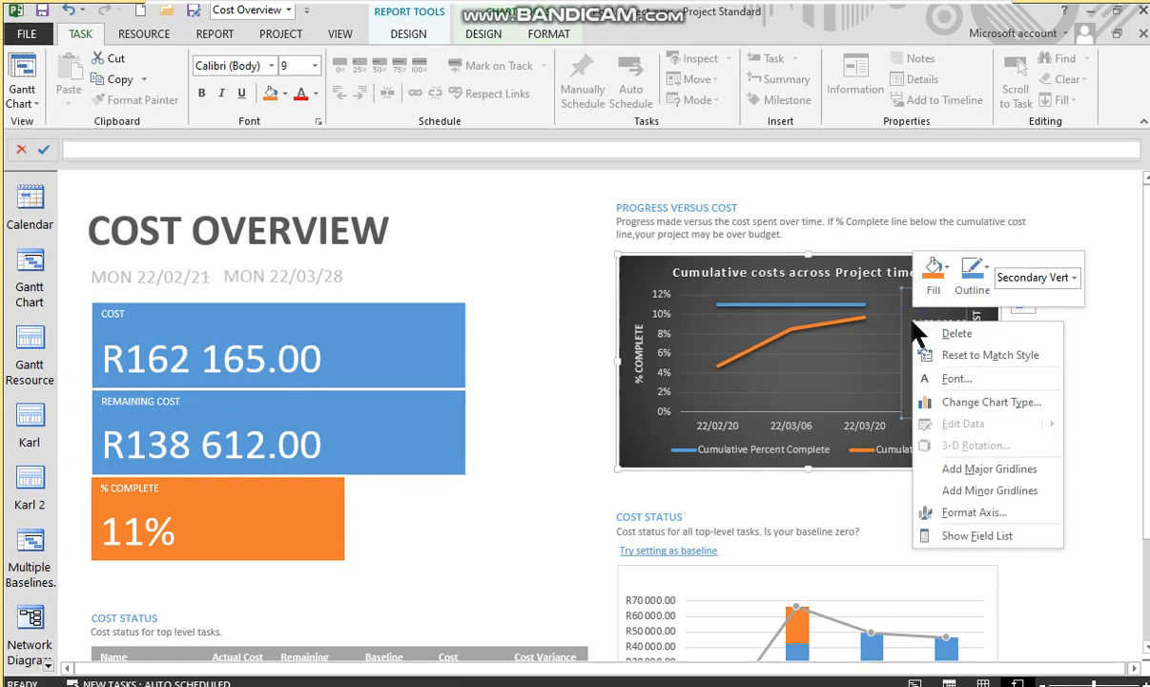
{"action": "left_click", "coordinate": [965, 514]}
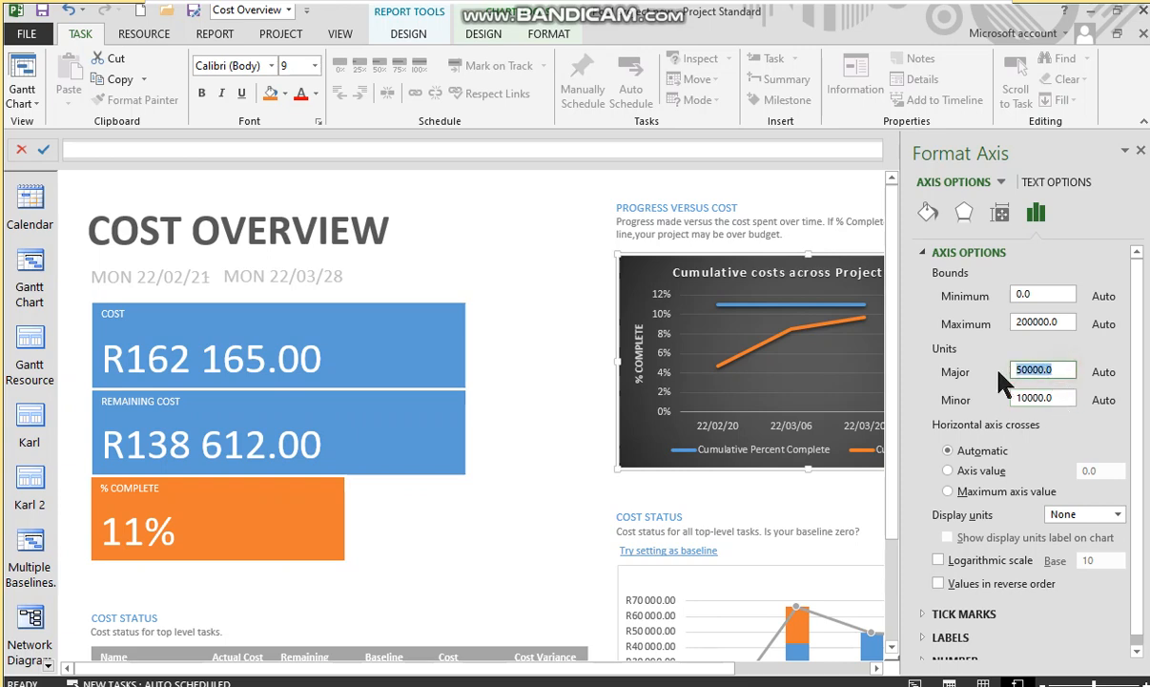
{"action": "type", "text": "20000"}
{"action": "key", "text": "Return"}
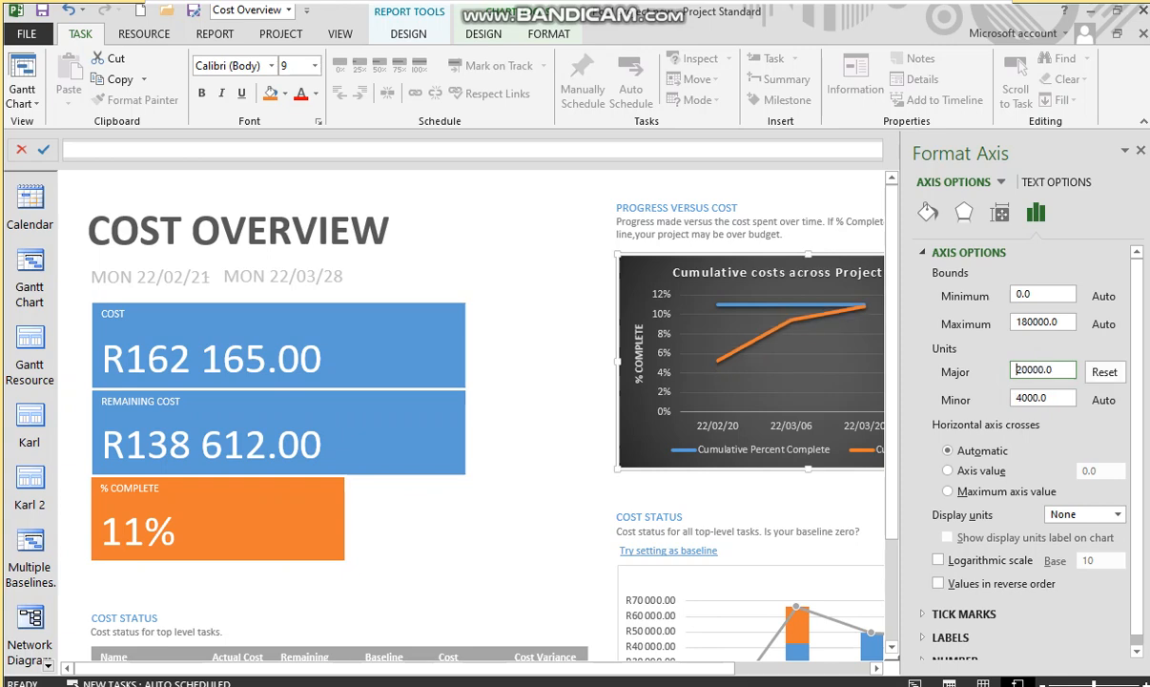
{"action": "left_click", "coordinate": [1140, 152]}
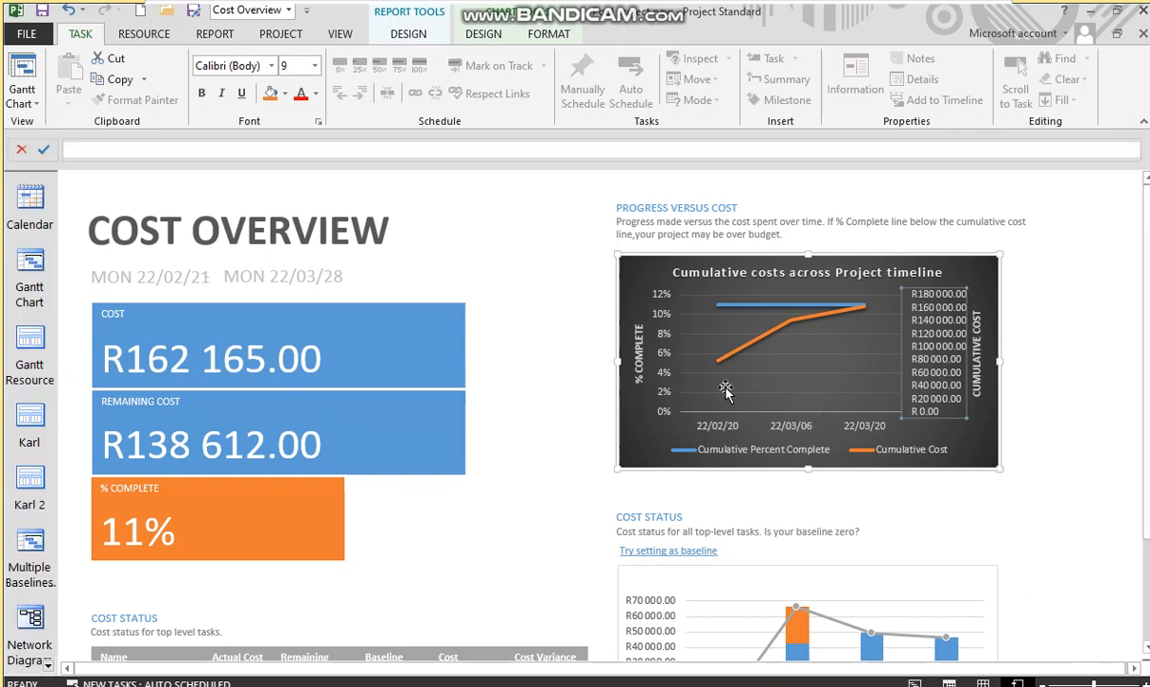
Step: Enlarge the Progress versus Cost chart by widening it on both sides and extending it down to the Cost Status heading
{"action": "left_click_drag", "start_coordinate": [615, 363], "coordinate": [536, 363]}
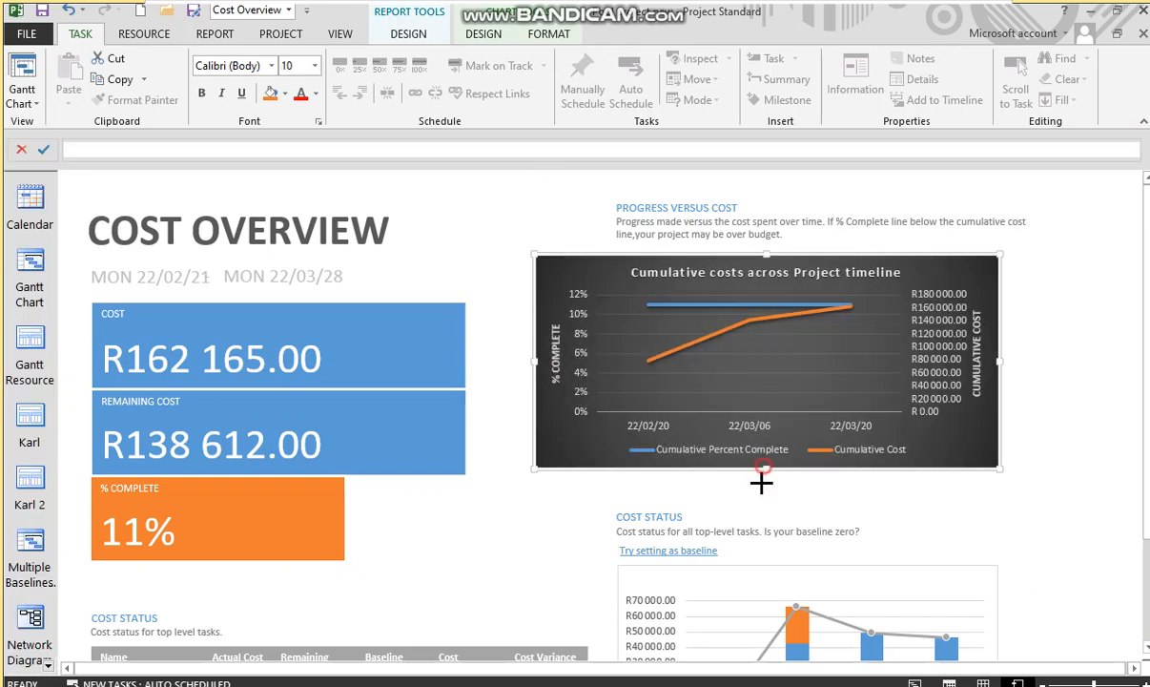
{"action": "left_click_drag", "start_coordinate": [765, 470], "coordinate": [759, 500]}
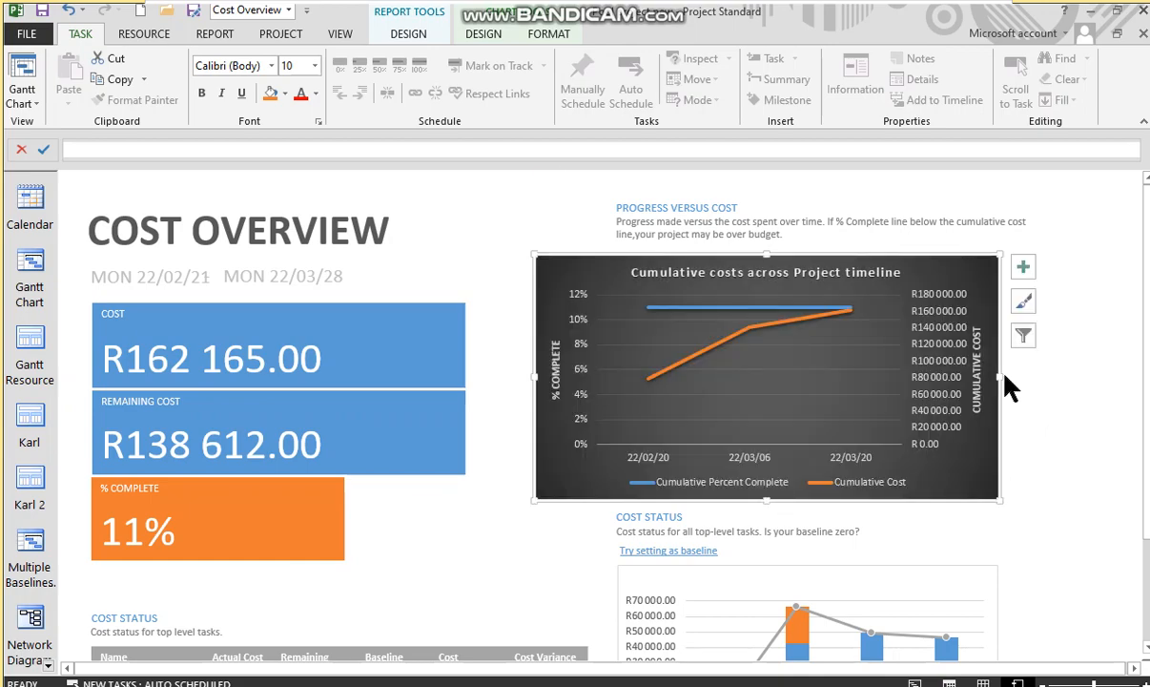
{"action": "left_click_drag", "start_coordinate": [1001, 376], "coordinate": [1082, 373]}
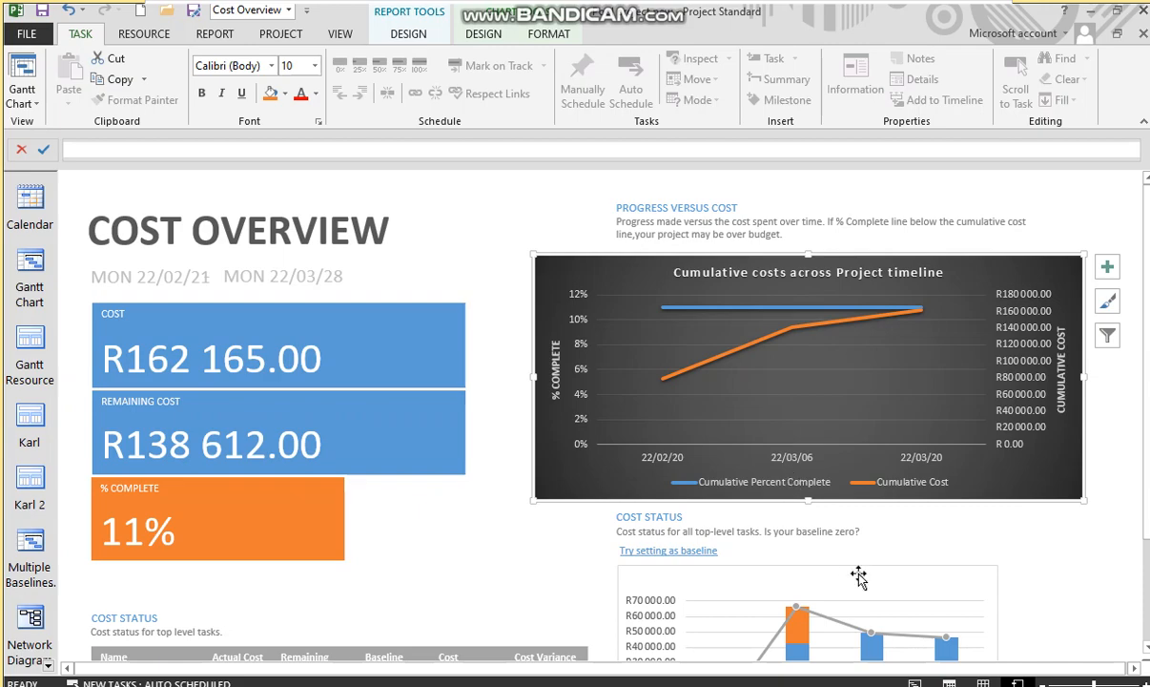
{"action": "left_click", "coordinate": [1059, 536]}
Step: Apply the light chart style with a serif title and the legend above the plot to the Cost Status chart
{"action": "scroll", "coordinate": [1062, 546], "scroll_direction": "down", "scroll_amount": 3}
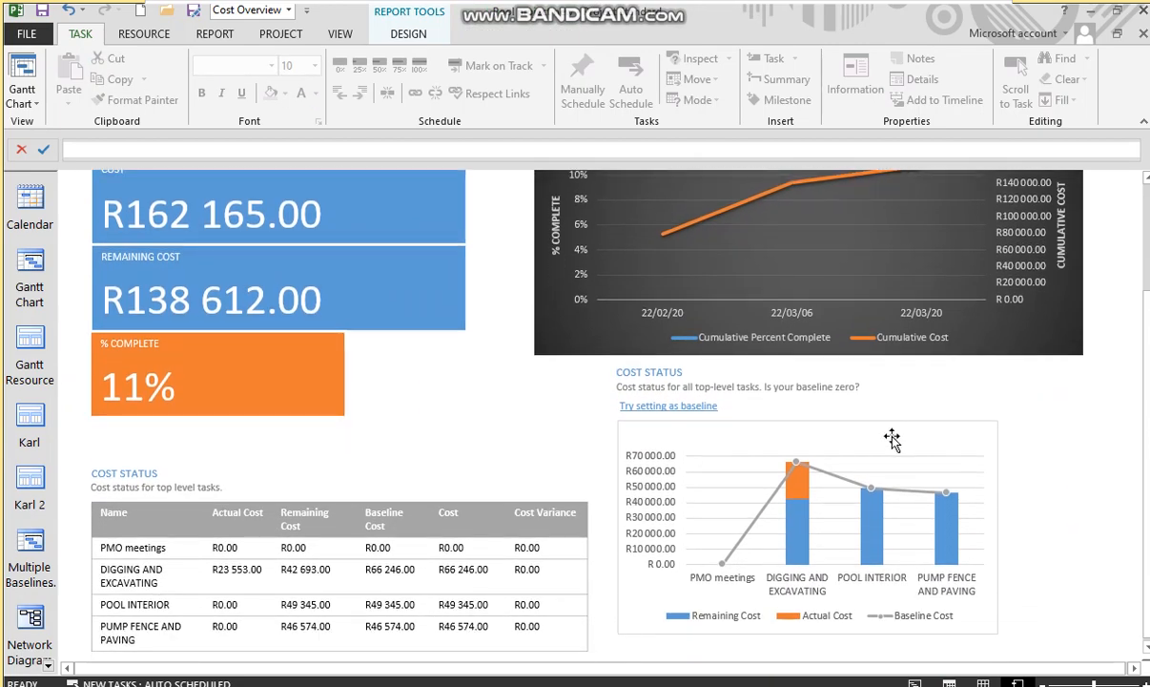
{"action": "left_click", "coordinate": [837, 430]}
{"action": "left_click", "coordinate": [477, 38]}
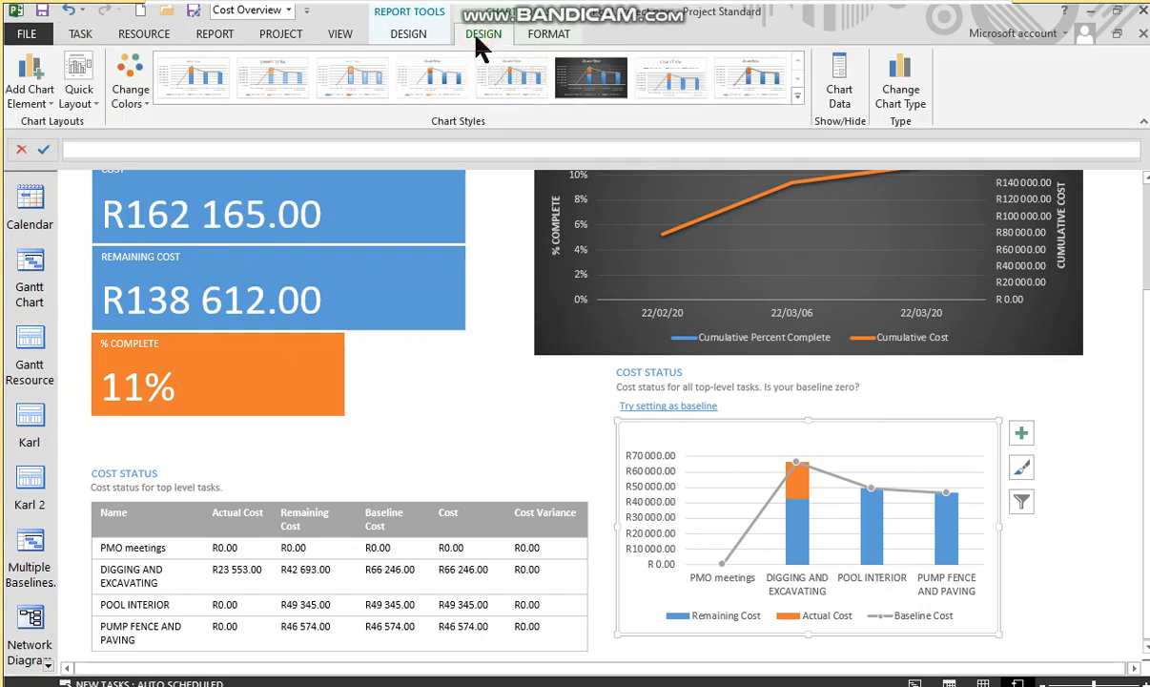
{"action": "left_click", "coordinate": [668, 84]}
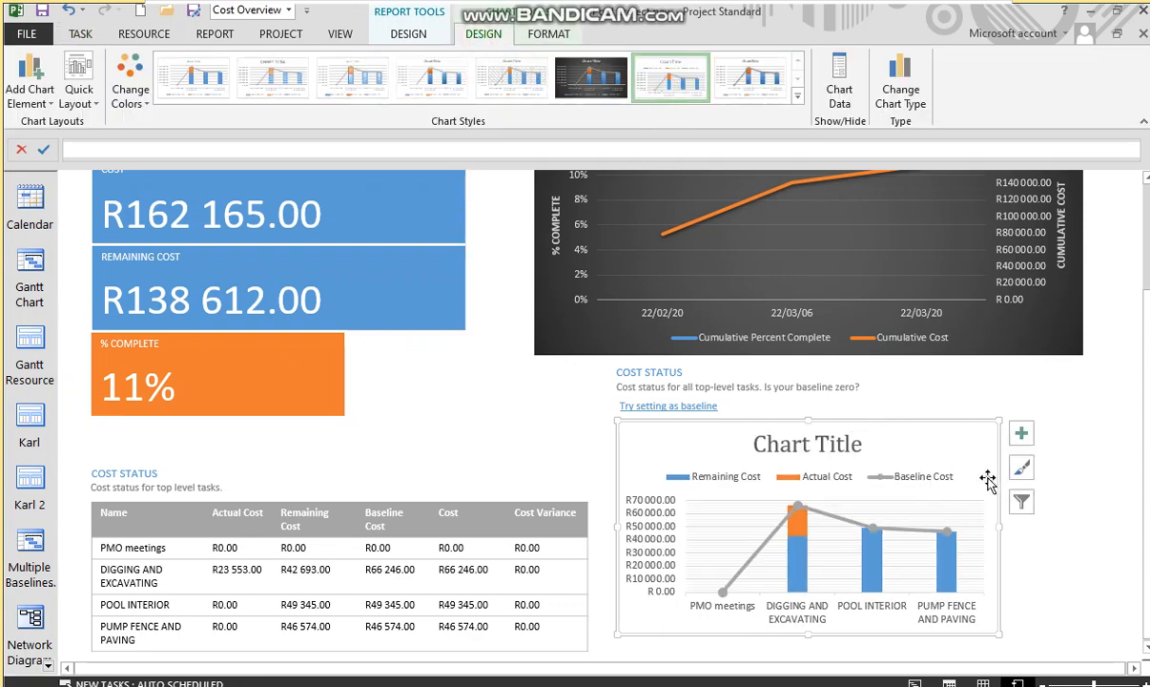
Step: Replace the placeholder title of the Cost Status chart with "Actual vs Remaining costs"
{"action": "left_click", "coordinate": [804, 442]}
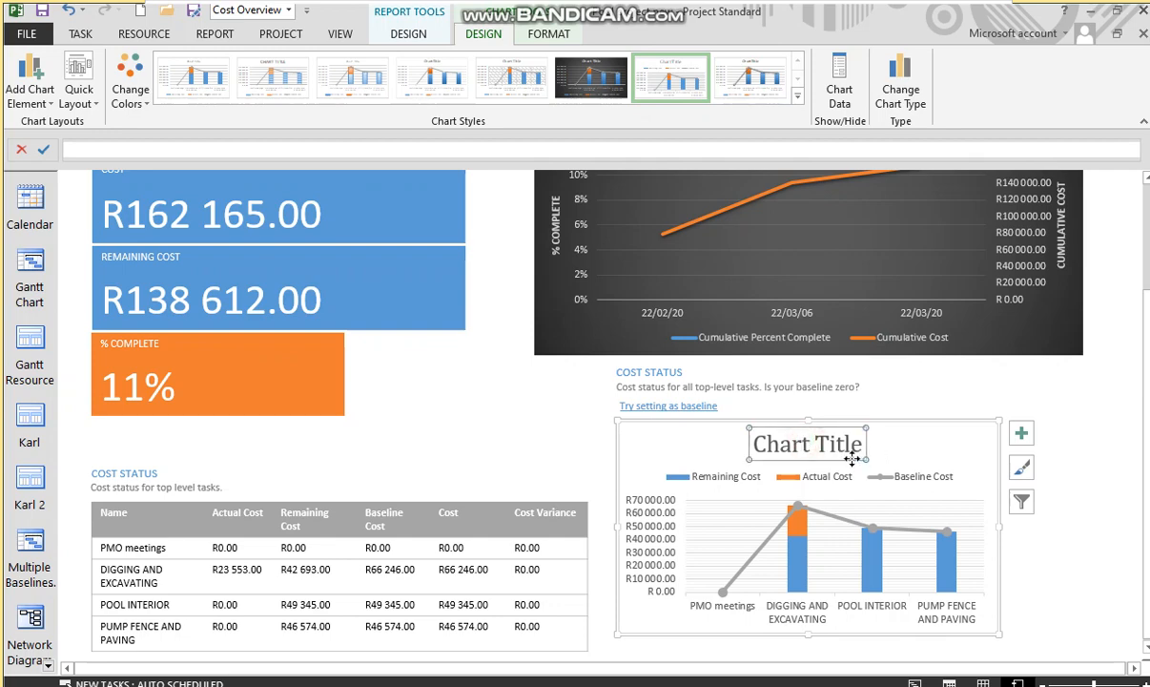
{"action": "left_click_drag", "start_coordinate": [862, 448], "coordinate": [756, 434]}
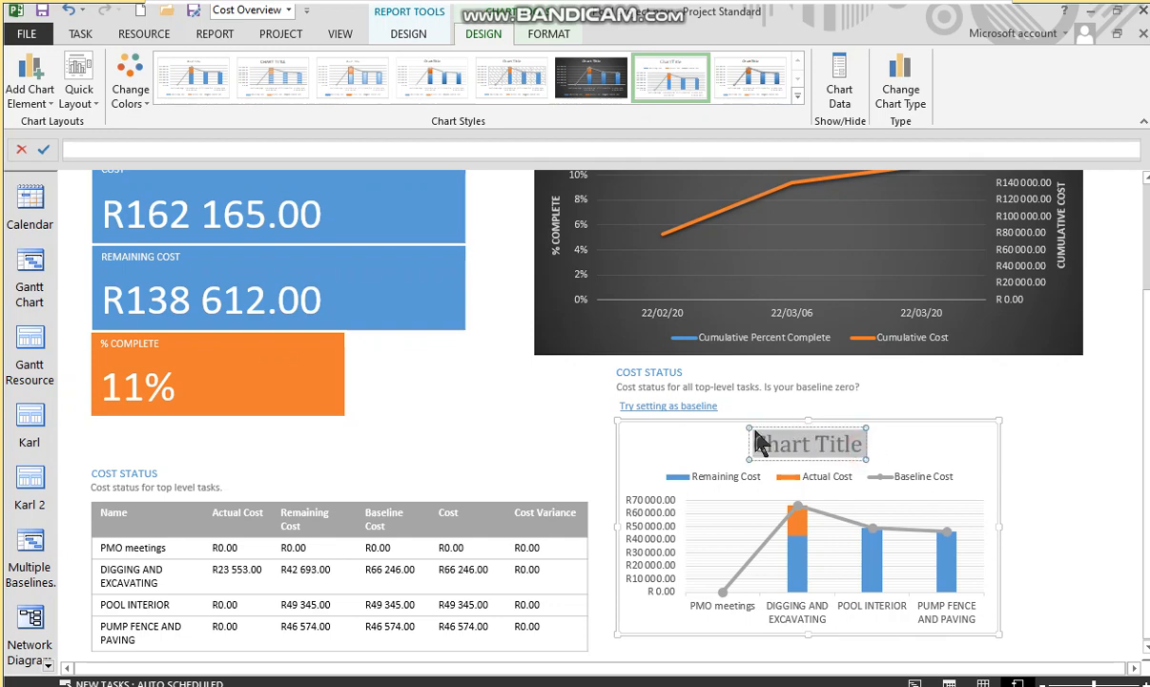
{"action": "type", "text": "Ac"}
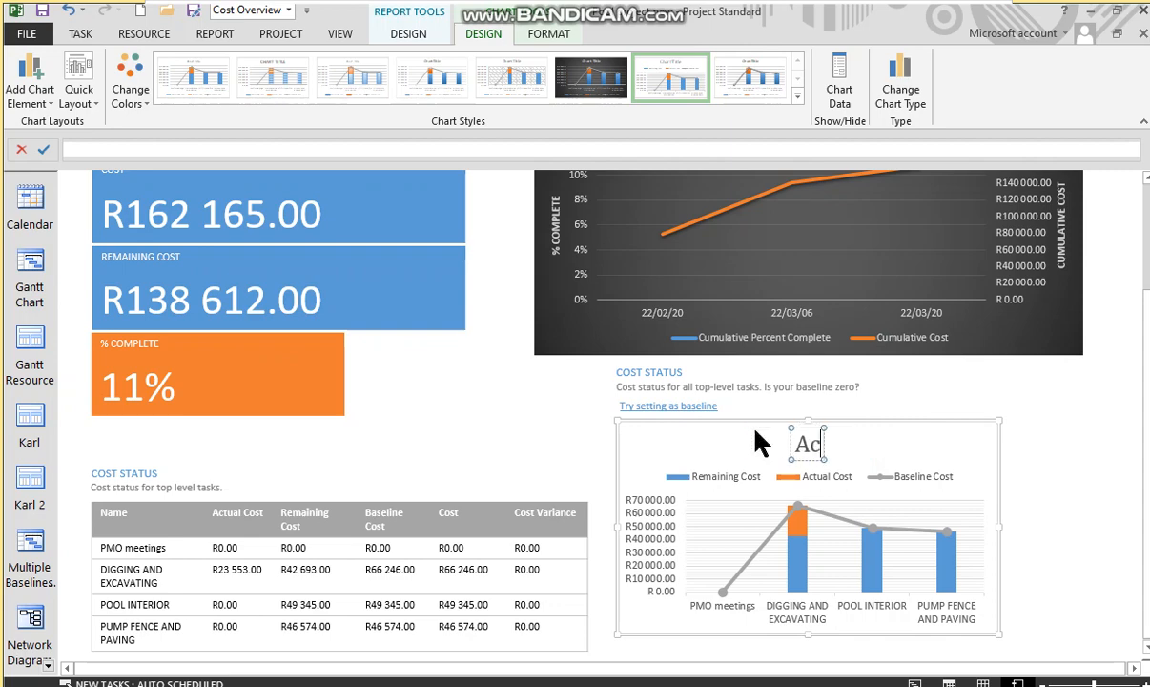
{"action": "type", "text": "tual vs Remainsing"}
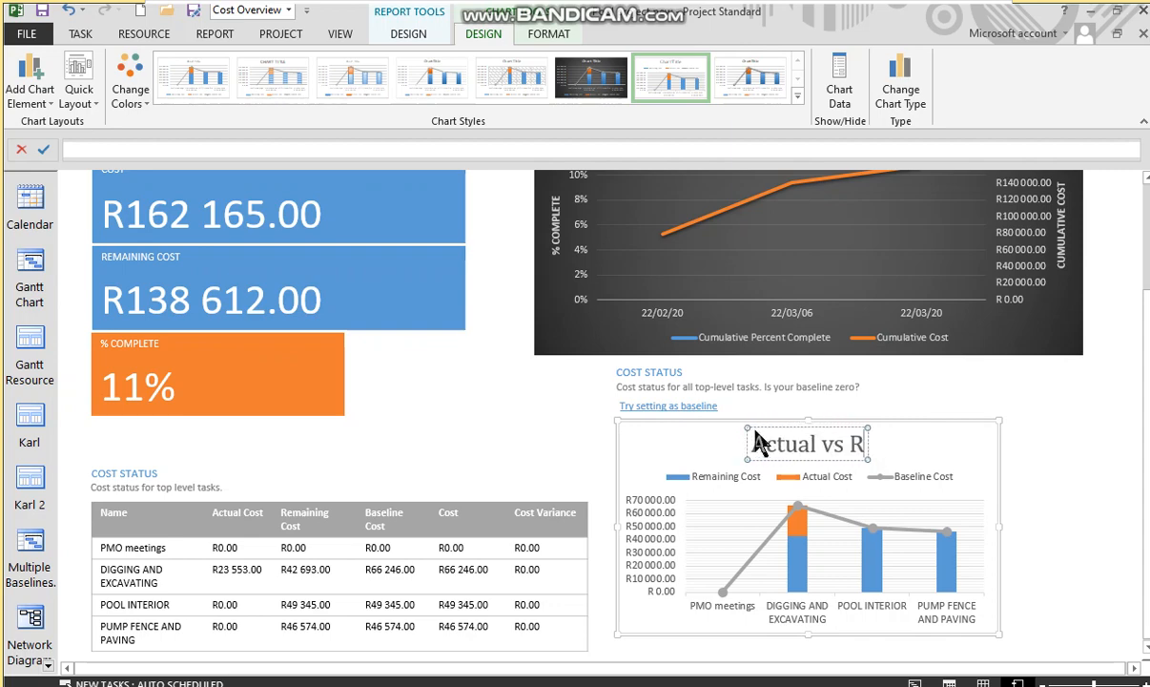
{"action": "key", "text": "BackSpace"}
{"action": "key", "text": "BackSpace"}
{"action": "key", "text": "BackSpace"}
{"action": "key", "text": "BackSpace"}
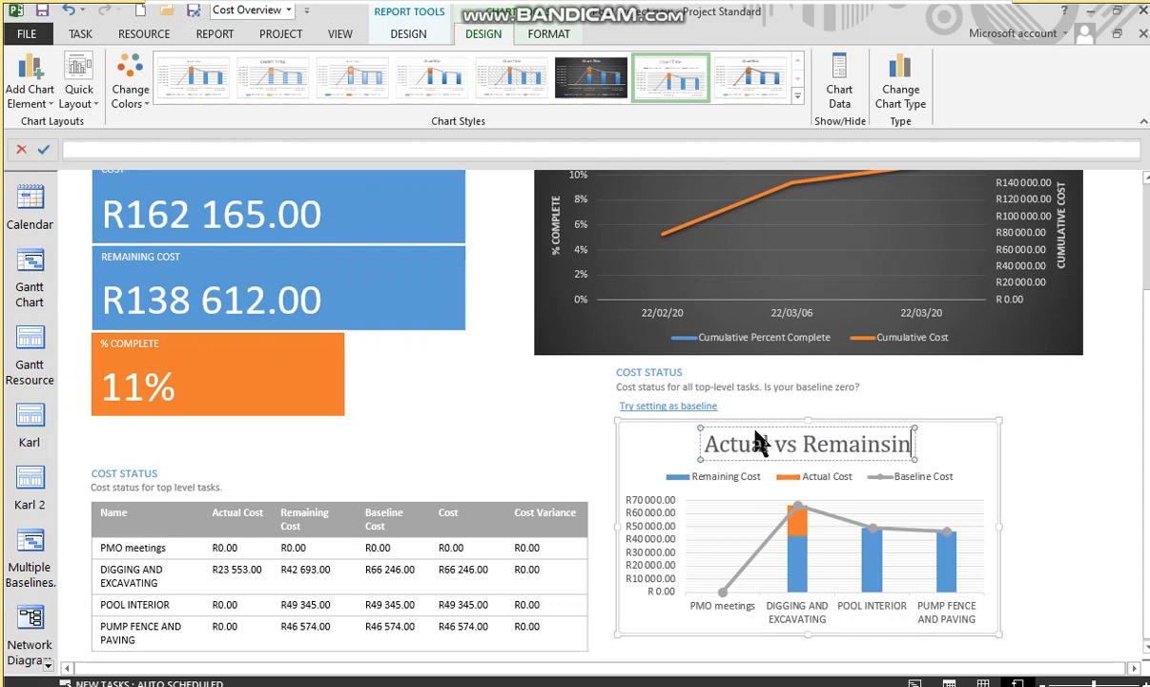
{"action": "type", "text": "ing costs"}
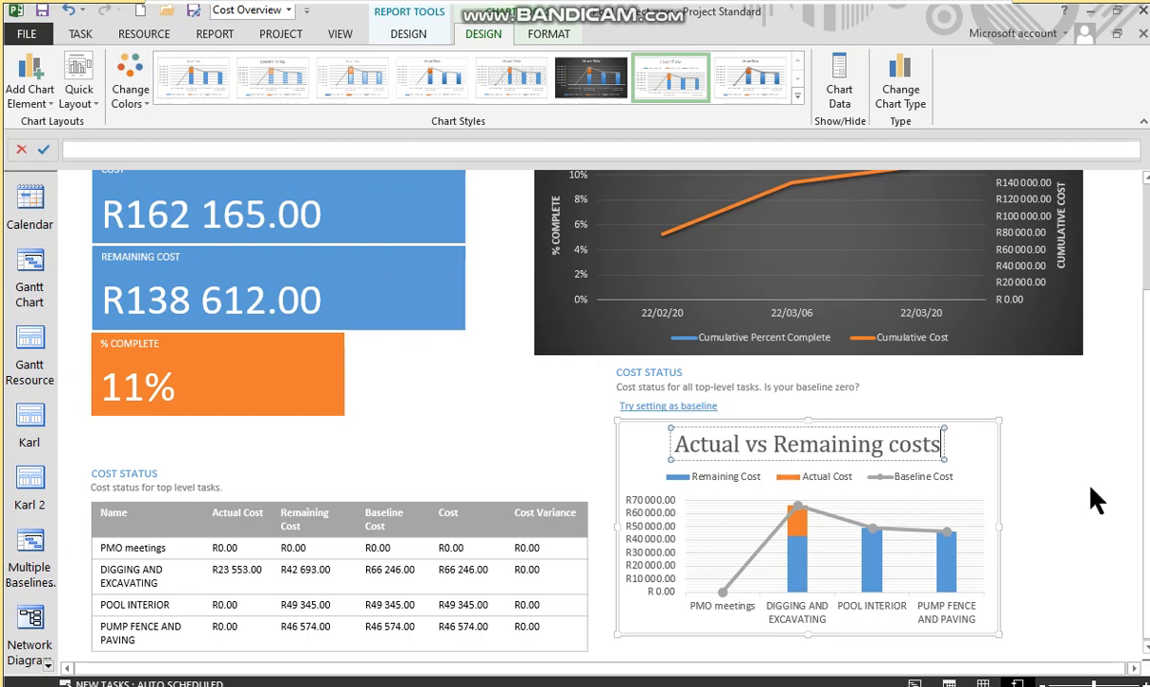
{"action": "left_click", "coordinate": [1038, 474]}
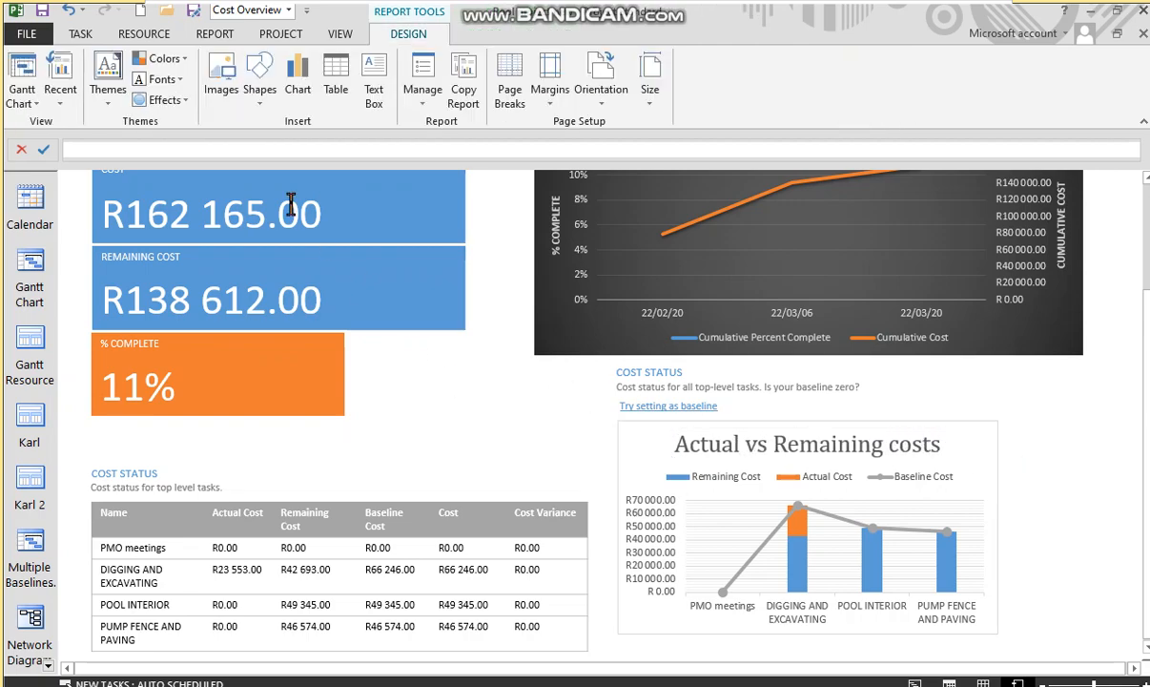
Step: Scale the Cost Overview report's printout to fit 1 page wide by 1 tall in the page setup
{"action": "left_click", "coordinate": [25, 33]}
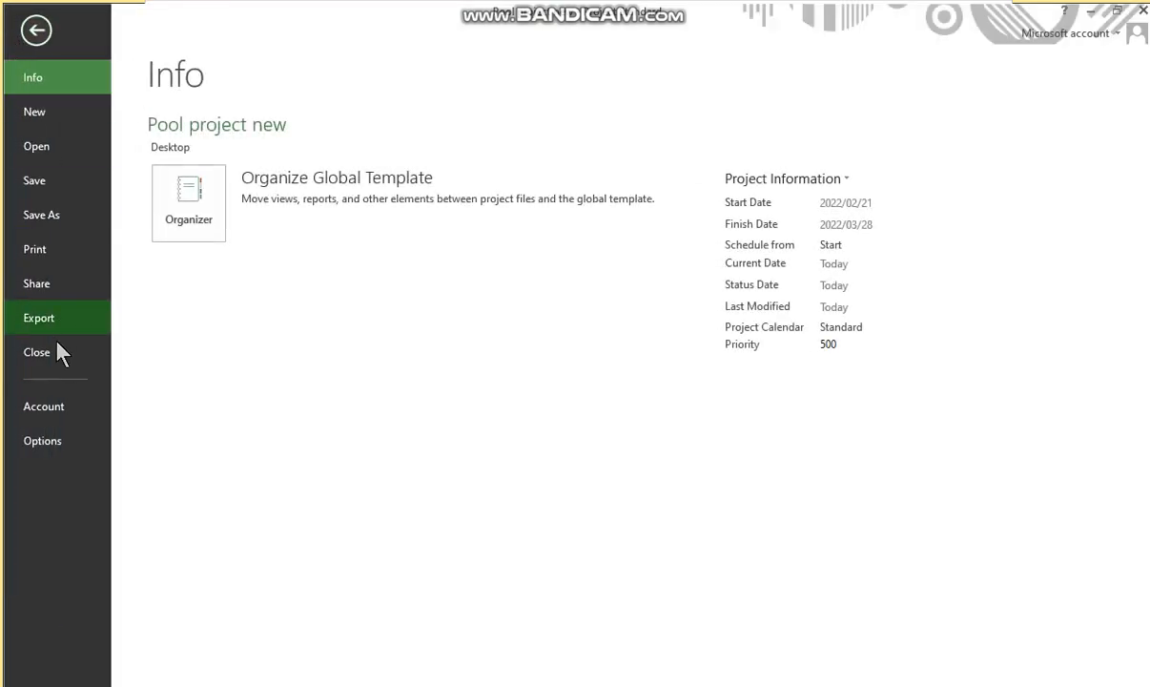
{"action": "left_click", "coordinate": [32, 249]}
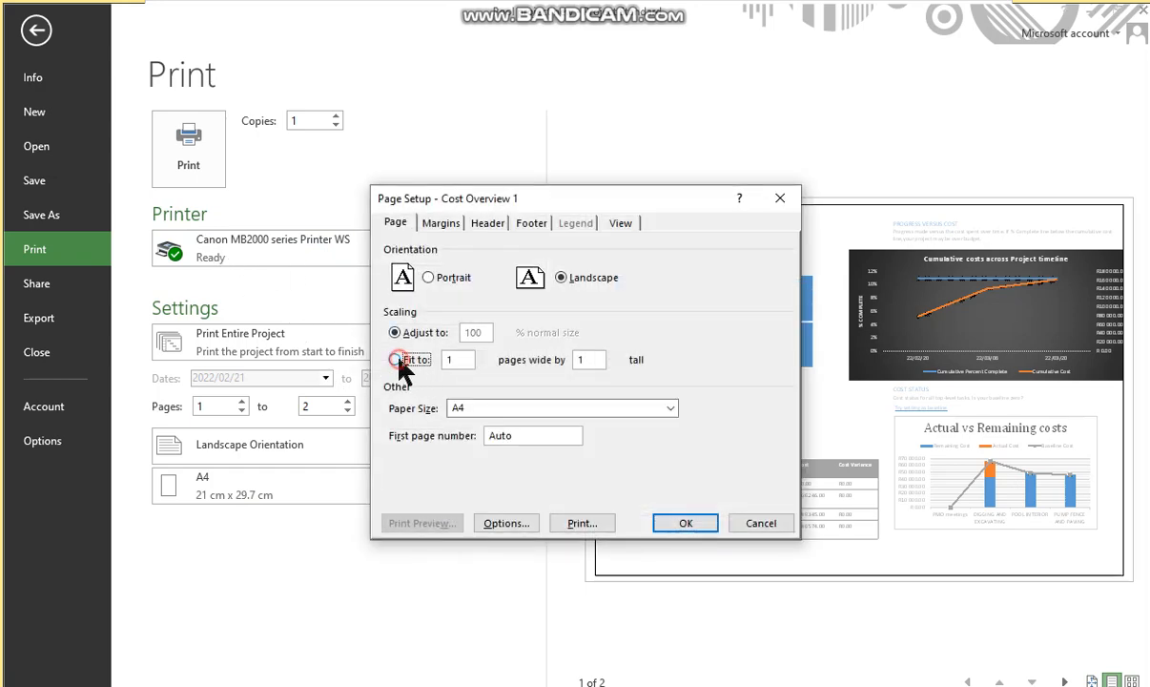
{"action": "left_click", "coordinate": [396, 359]}
{"action": "left_click", "coordinate": [686, 523]}
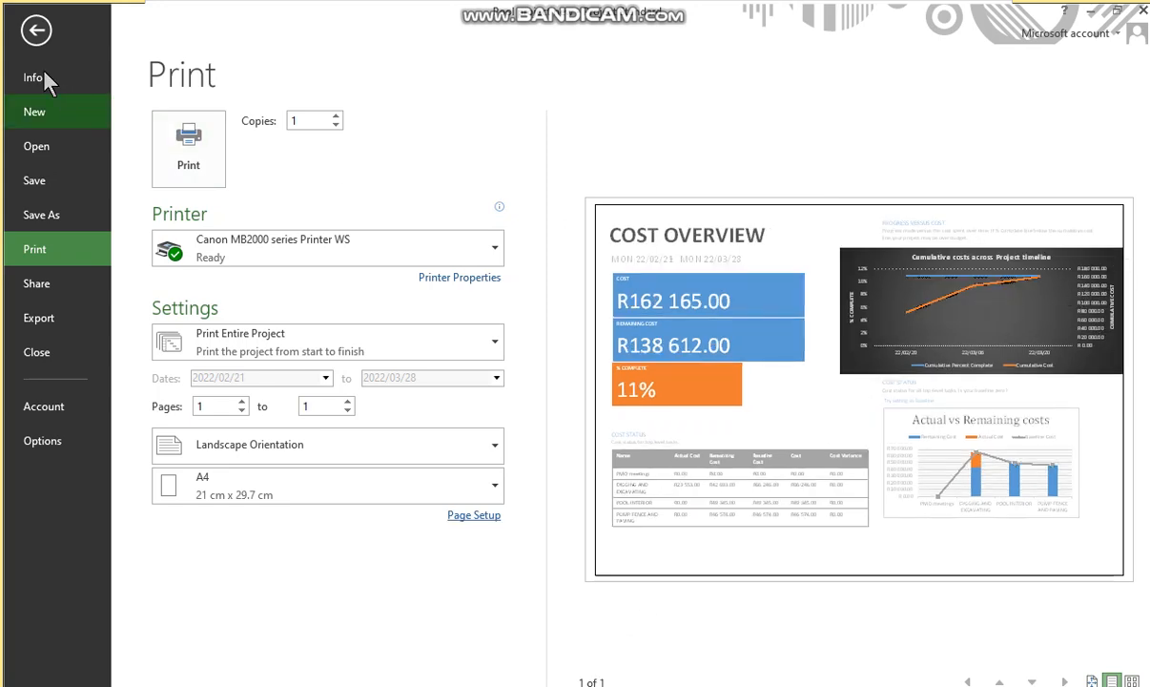
Step: Shift the Progress versus Cost chart to the left, closer to the cost boxes, and check the report's print preview
{"action": "left_click", "coordinate": [35, 31]}
{"action": "left_click", "coordinate": [911, 274]}
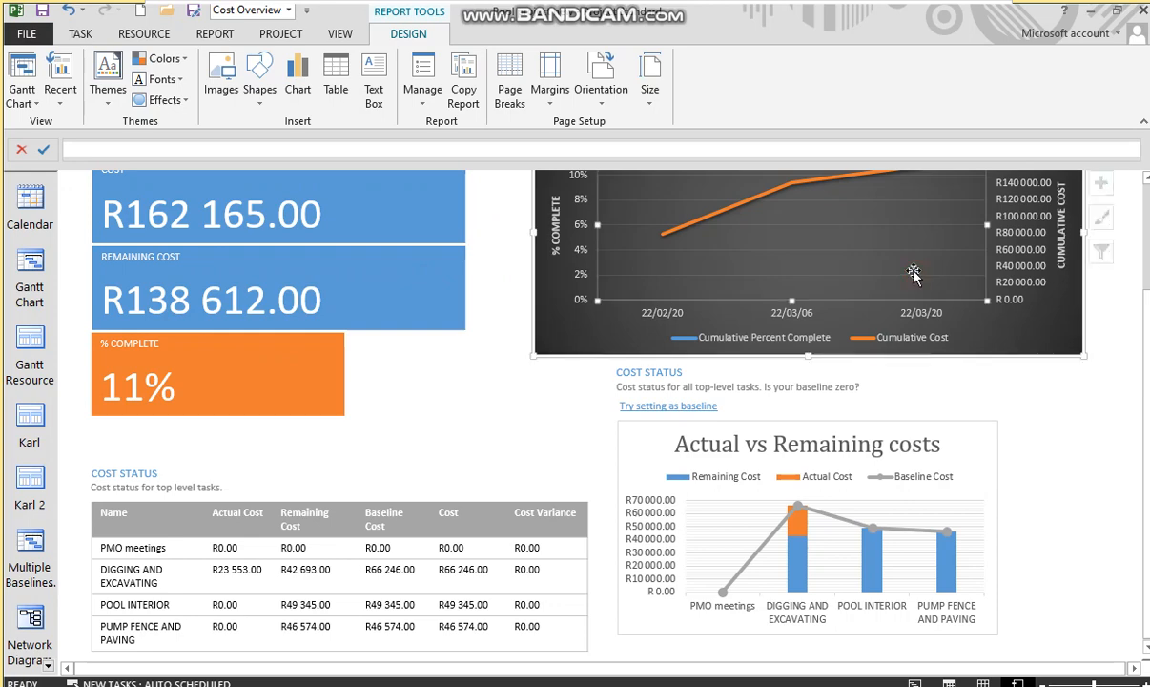
{"action": "left_click_drag", "start_coordinate": [652, 355], "coordinate": [607, 356]}
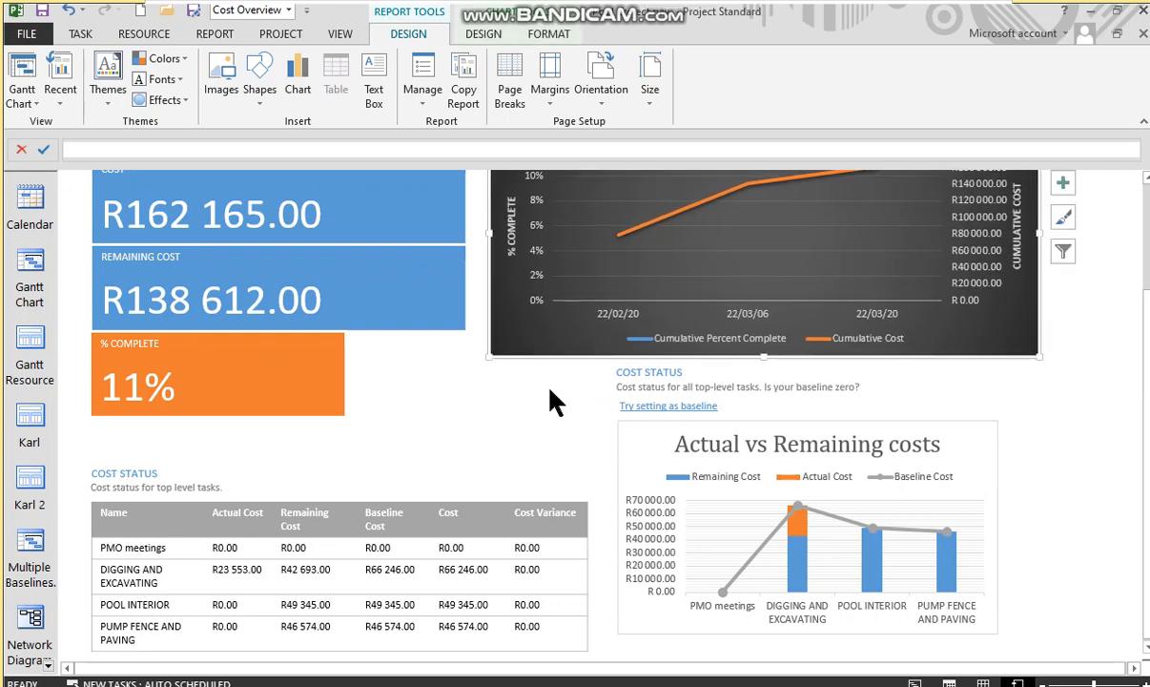
{"action": "left_click", "coordinate": [27, 33]}
{"action": "left_click", "coordinate": [37, 258]}
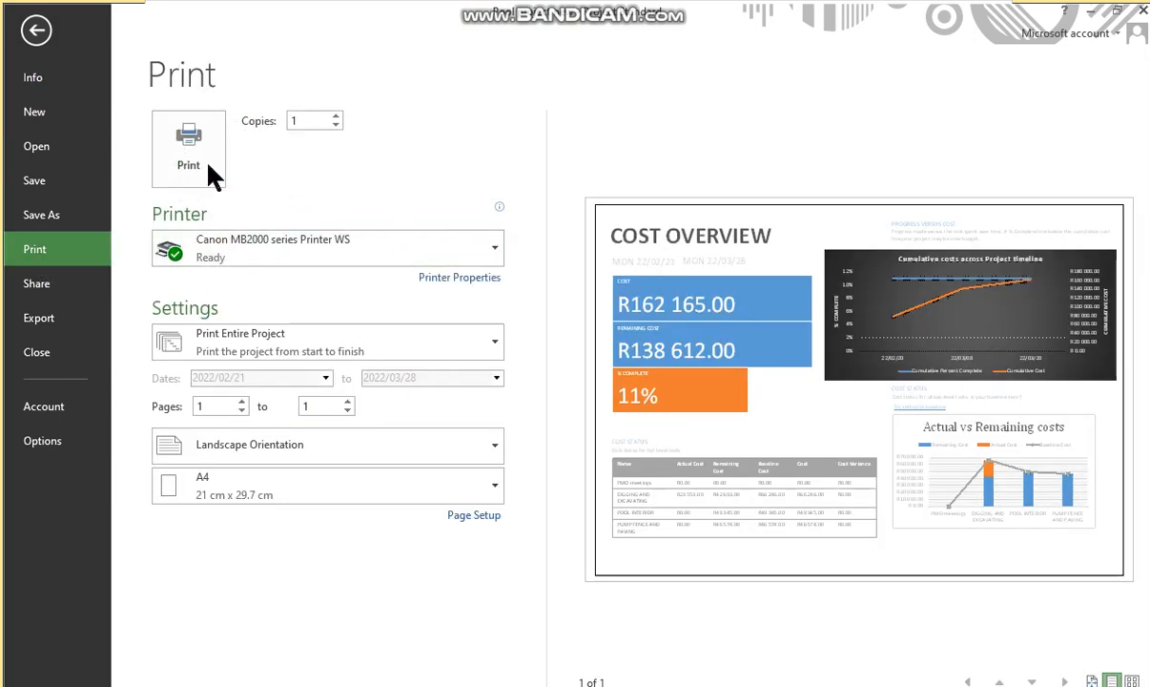
Step: Save the report to the Desktop as a PDF file named "Cost overview of pool project", publishing the full range with the default export options
{"action": "left_click", "coordinate": [49, 218]}
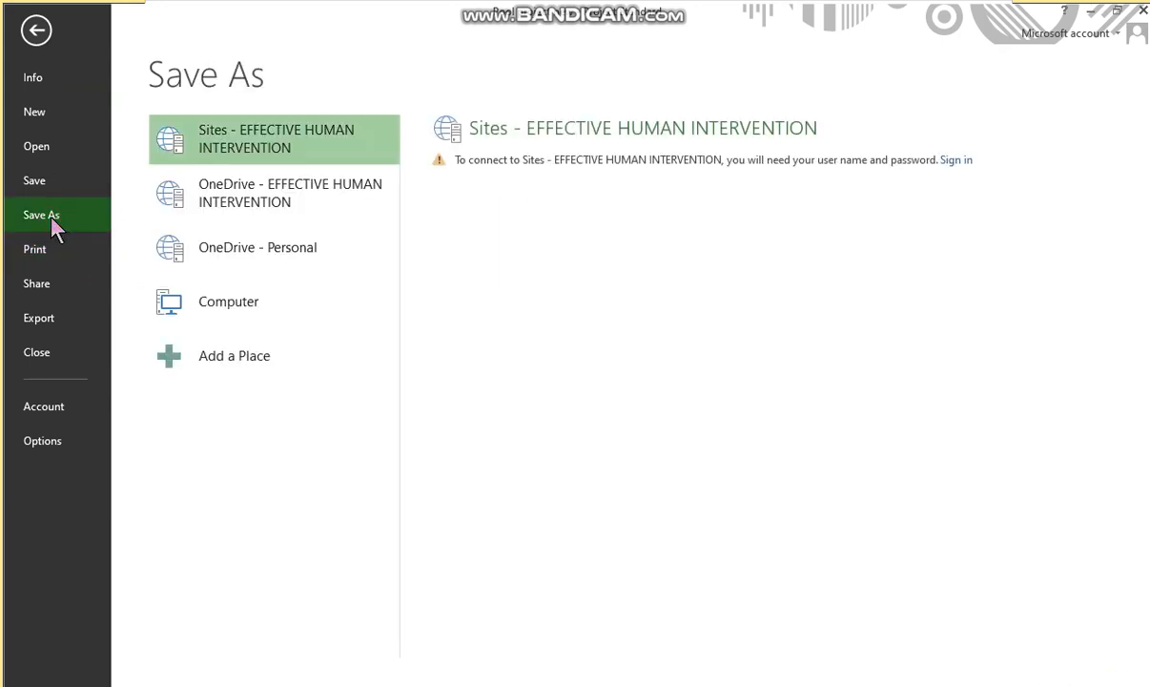
{"action": "left_click", "coordinate": [238, 303]}
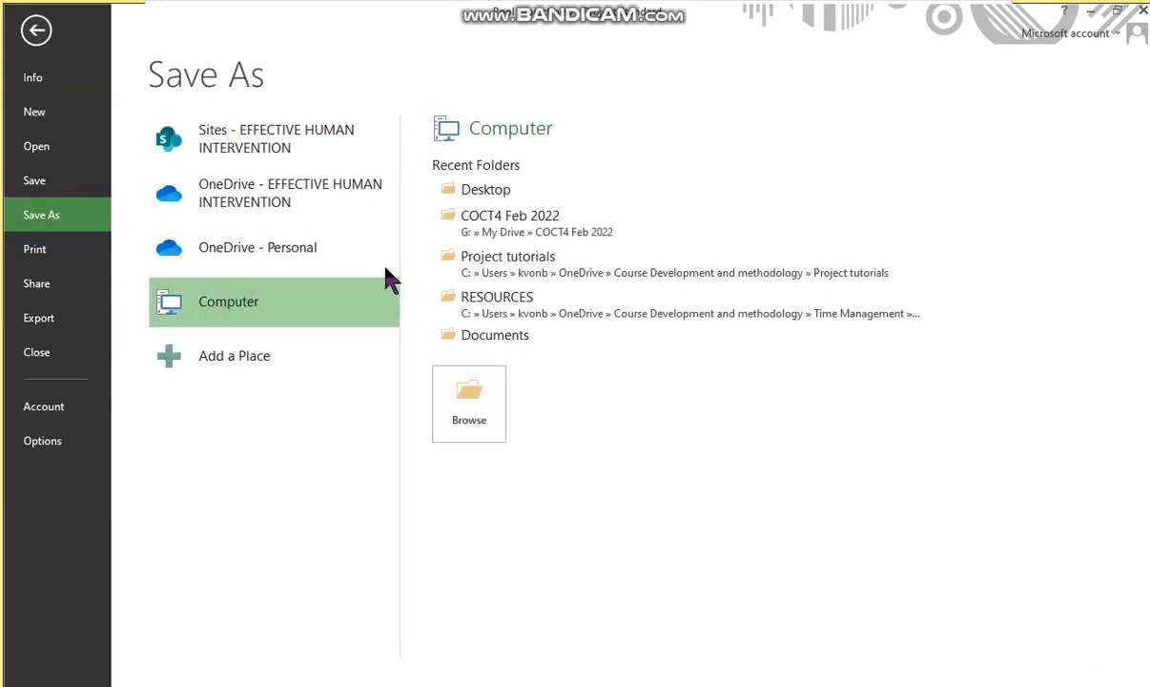
{"action": "left_click", "coordinate": [486, 190]}
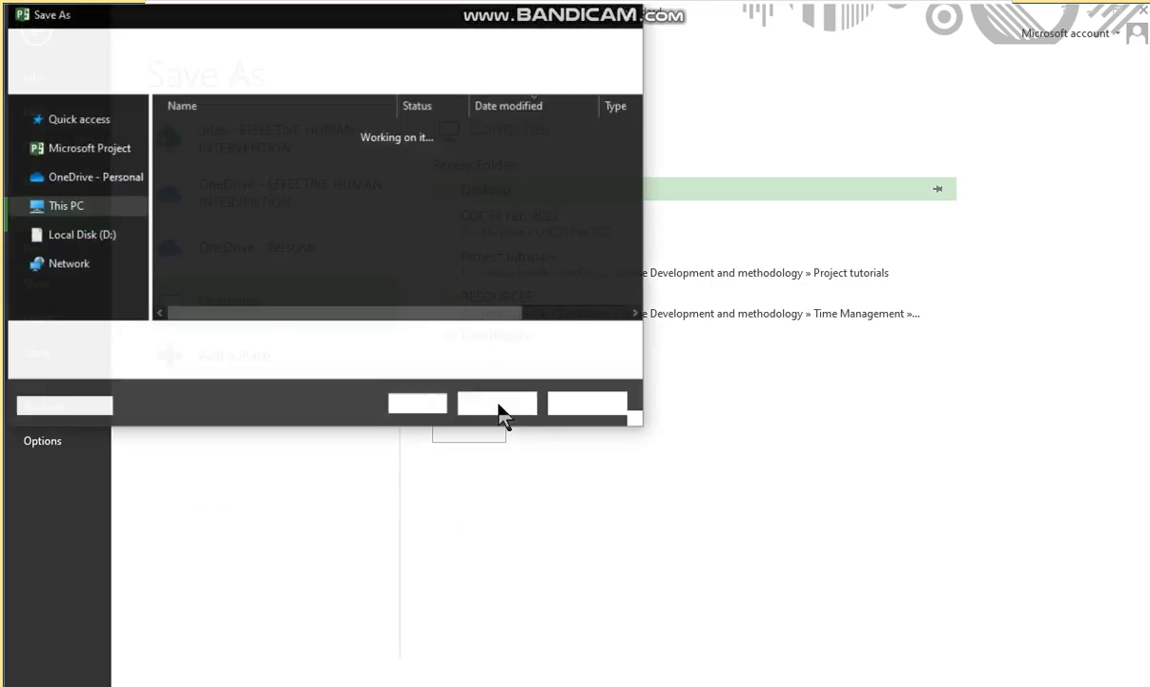
{"action": "left_click", "coordinate": [186, 367]}
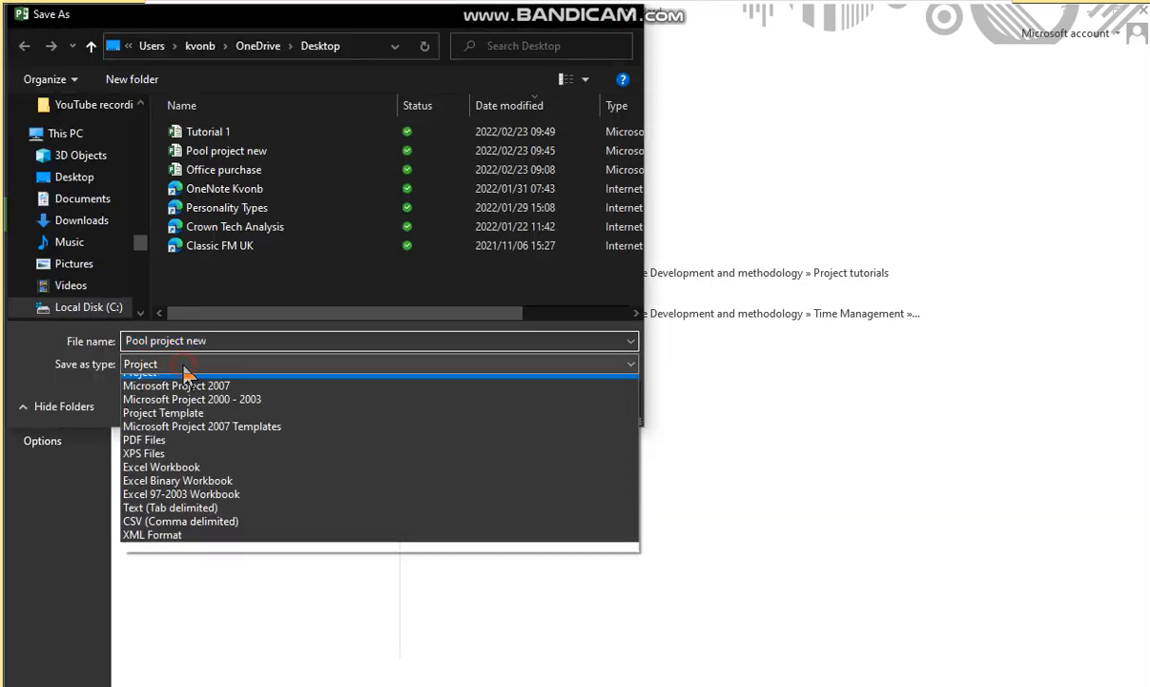
{"action": "left_click", "coordinate": [161, 437]}
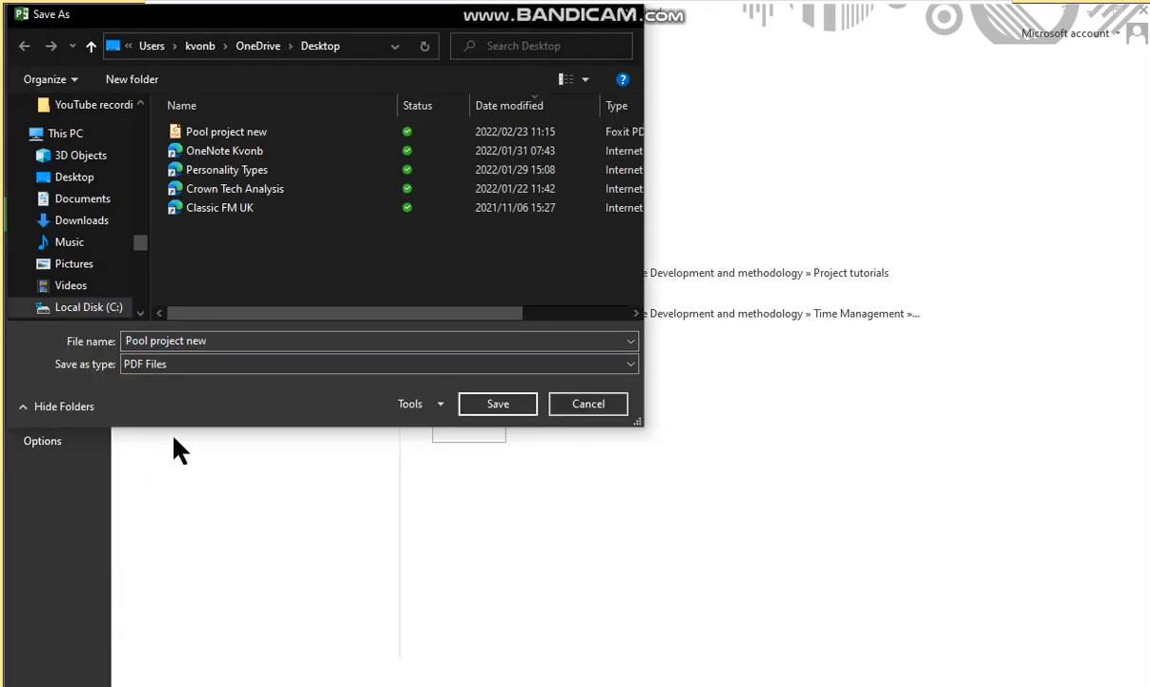
{"action": "left_click", "coordinate": [256, 344]}
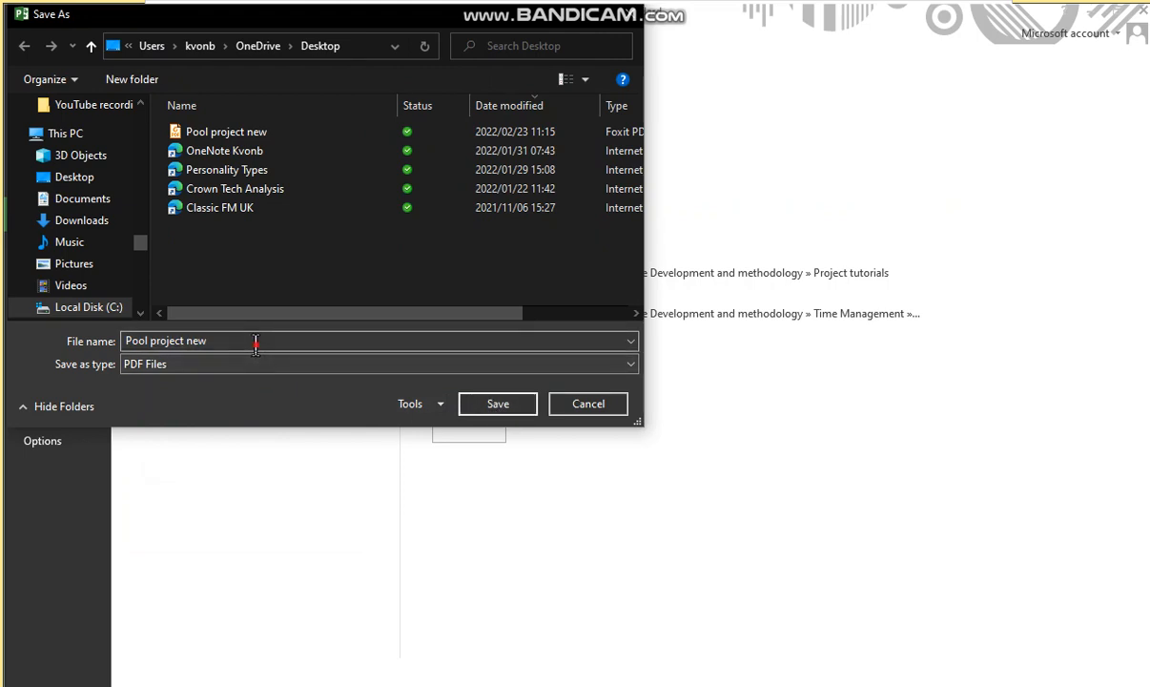
{"action": "key", "text": "ctrl+a"}
{"action": "type", "text": "Cost"}
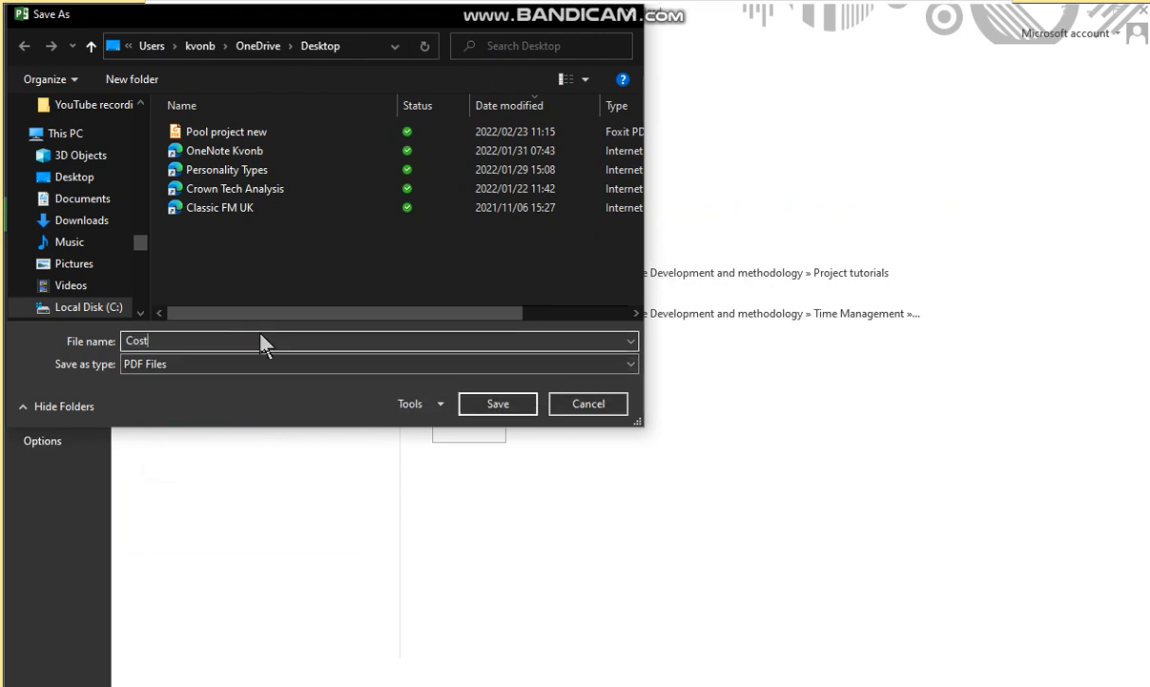
{"action": "type", "text": " overview of pool project"}
{"action": "left_click", "coordinate": [482, 405]}
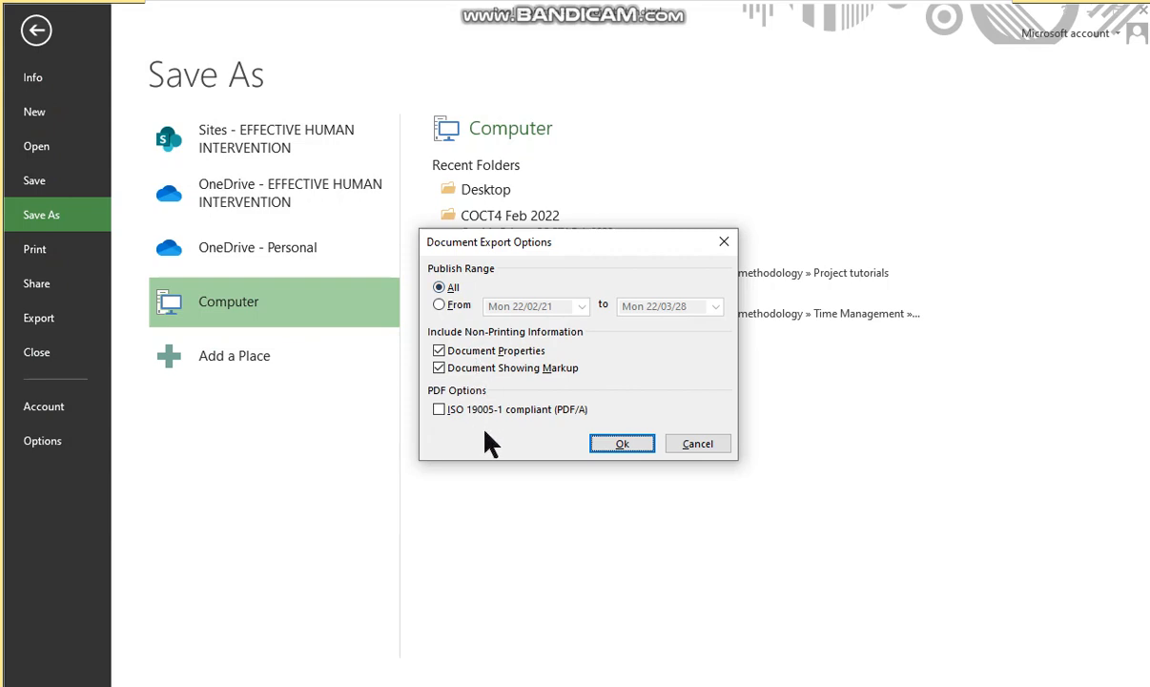
{"action": "left_click", "coordinate": [622, 445]}
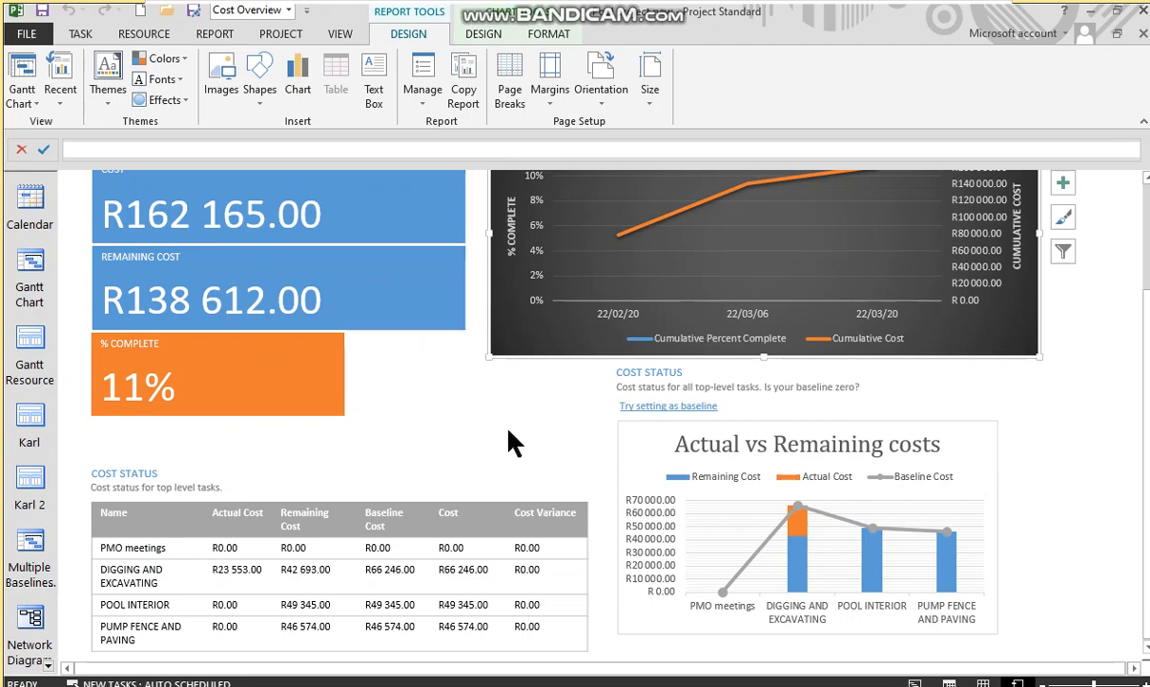
{"action": "scroll", "coordinate": [507, 441], "scroll_direction": "up", "scroll_amount": 3}
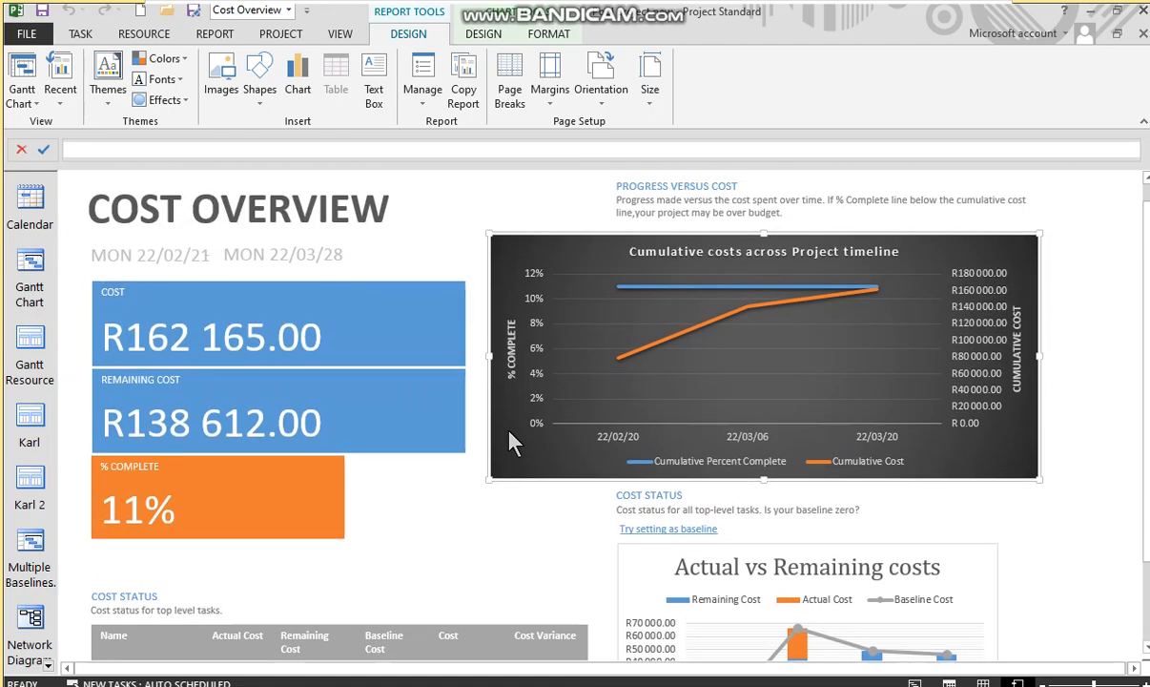
{"action": "left_click", "coordinate": [507, 434]}
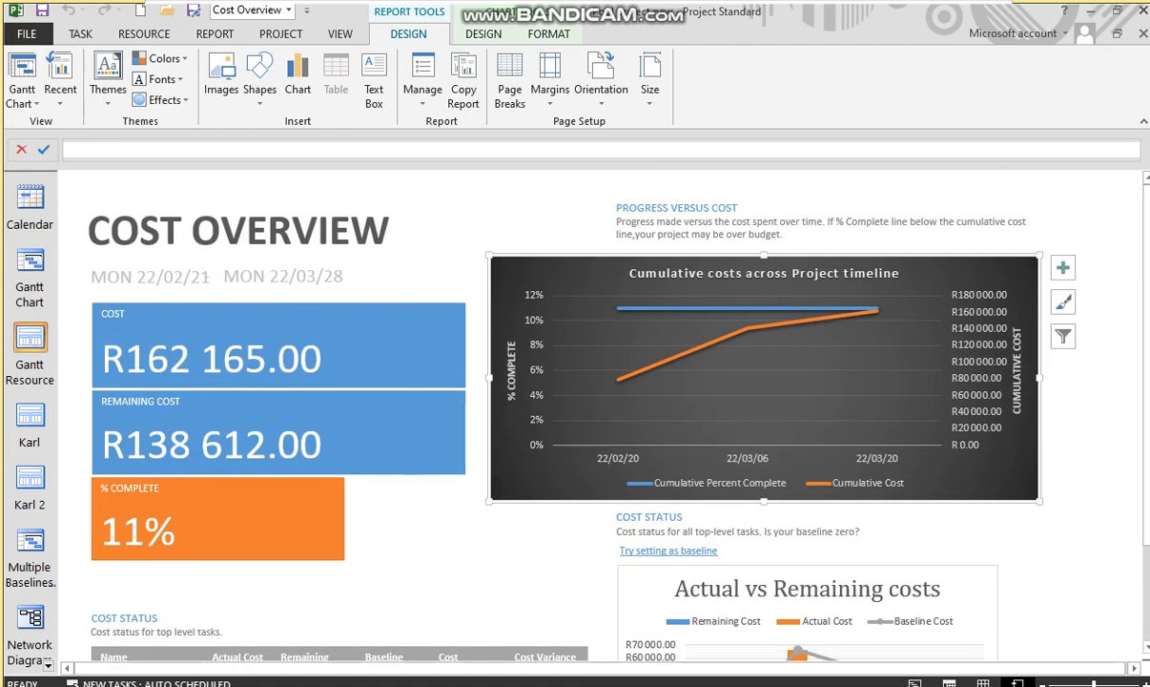